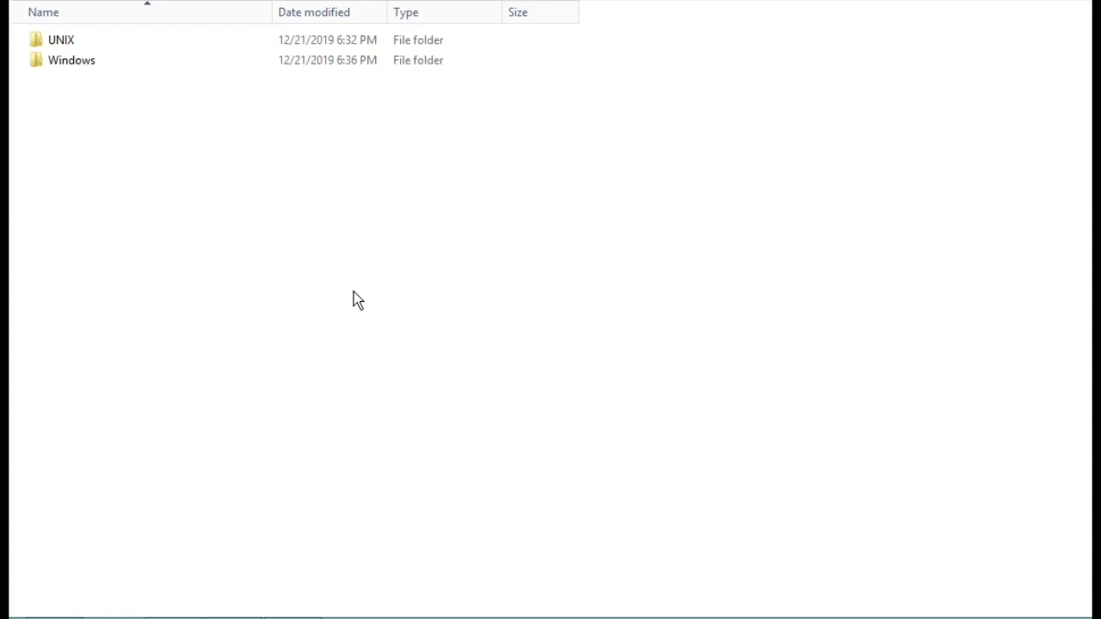
# Run Setup.exe from the Windows installer folder as administrator
pyautogui.click(82, 69)
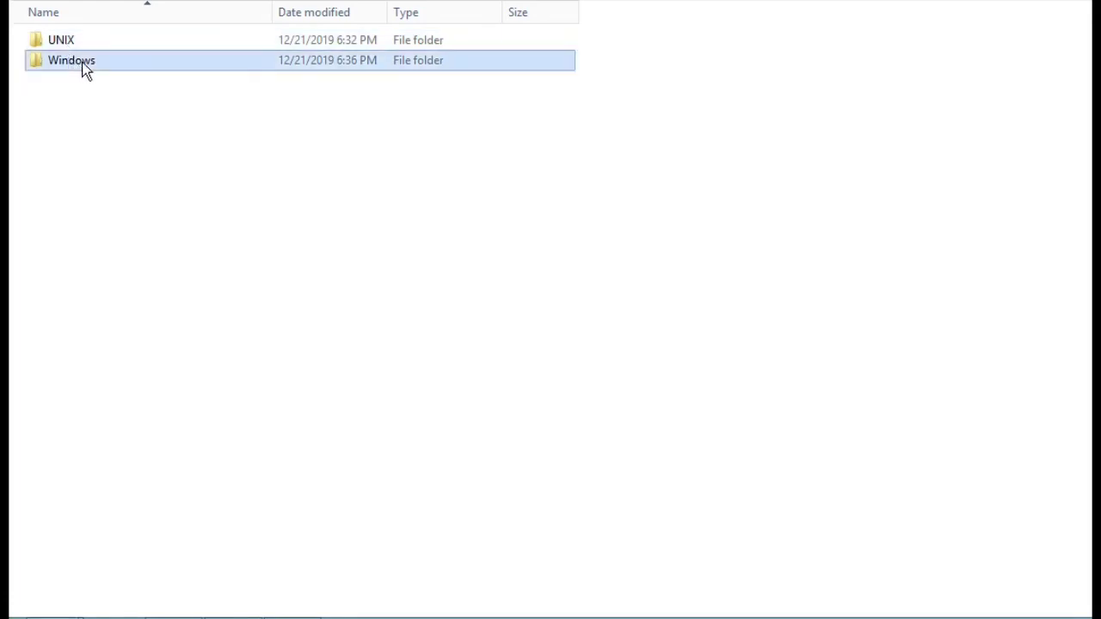
pyautogui.doubleClick(83, 68)
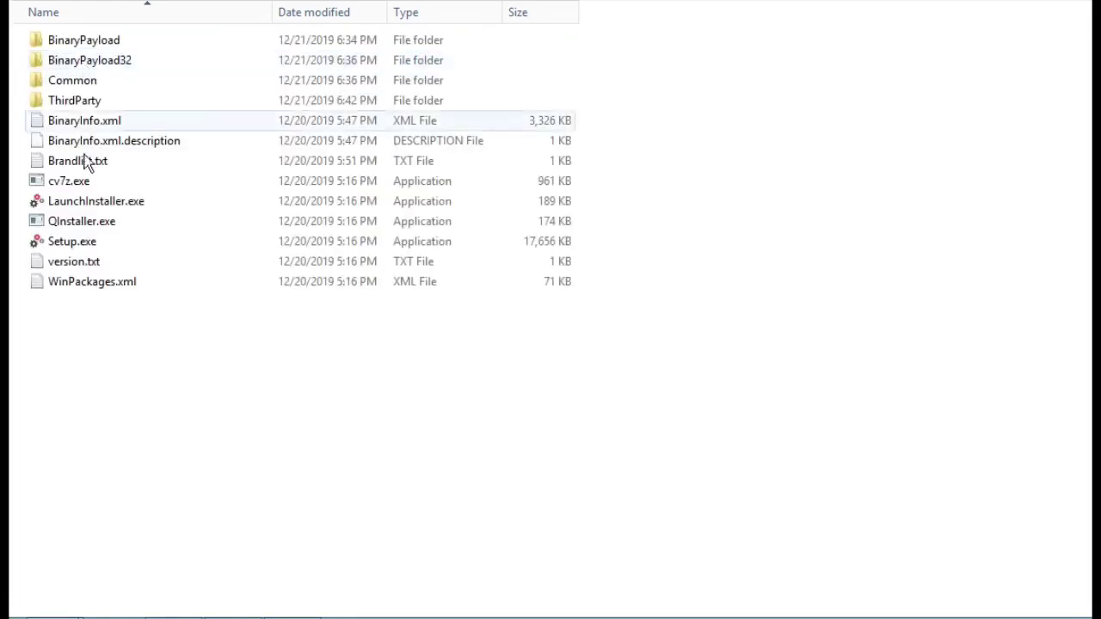
pyautogui.click(93, 245)
pyautogui.rightClick(93, 245)
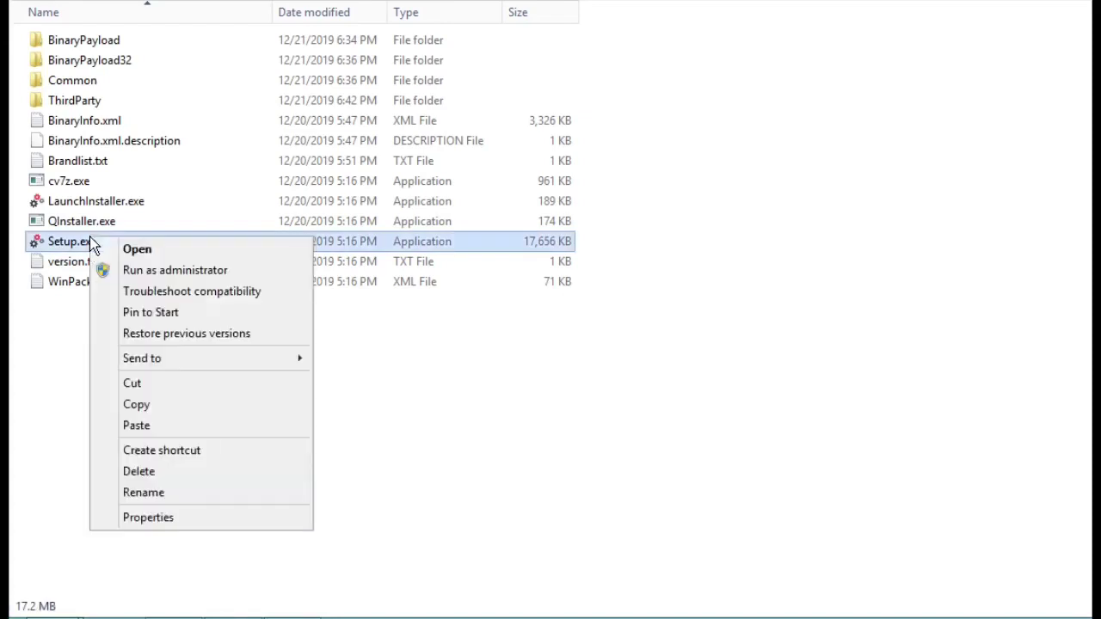
pyautogui.click(145, 272)
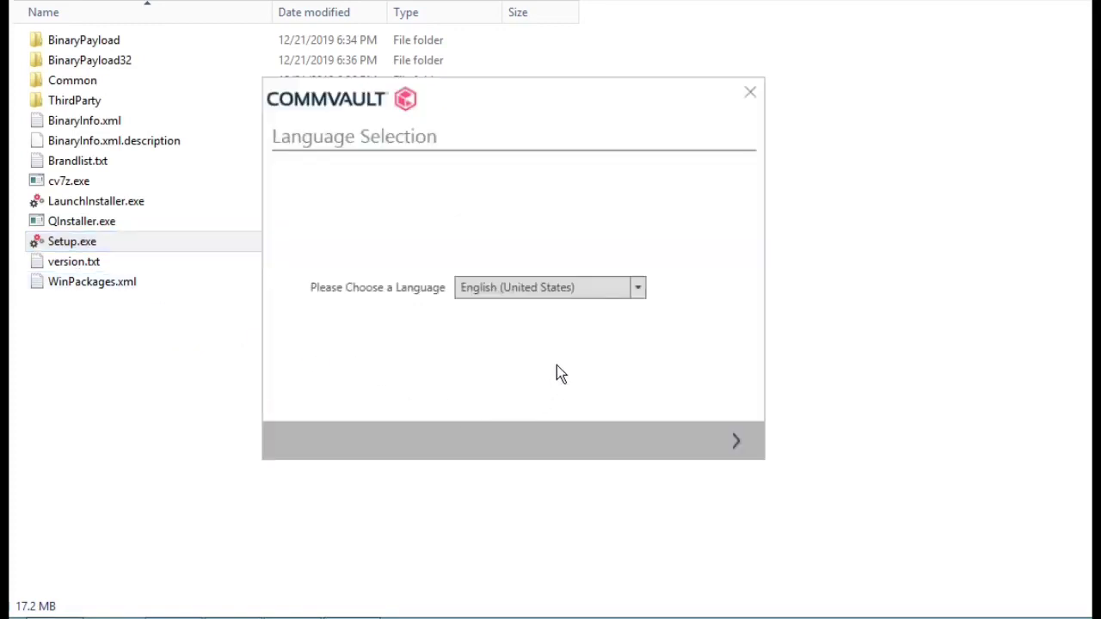
# Keep English (United States) as the installer language and continue to the welcome page
pyautogui.click(639, 289)
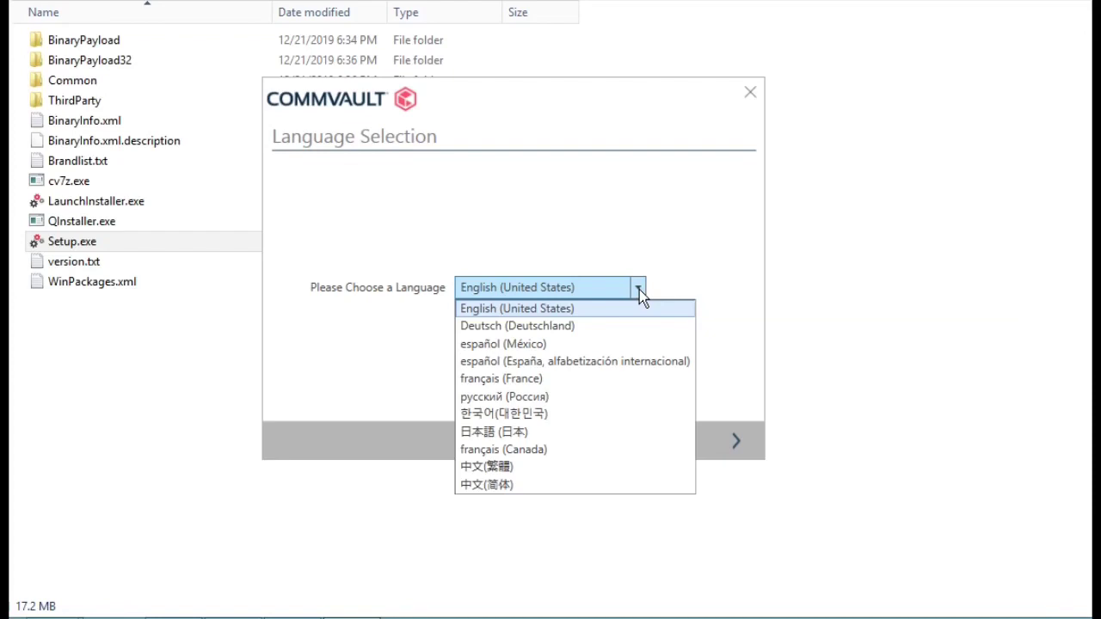
pyautogui.click(638, 290)
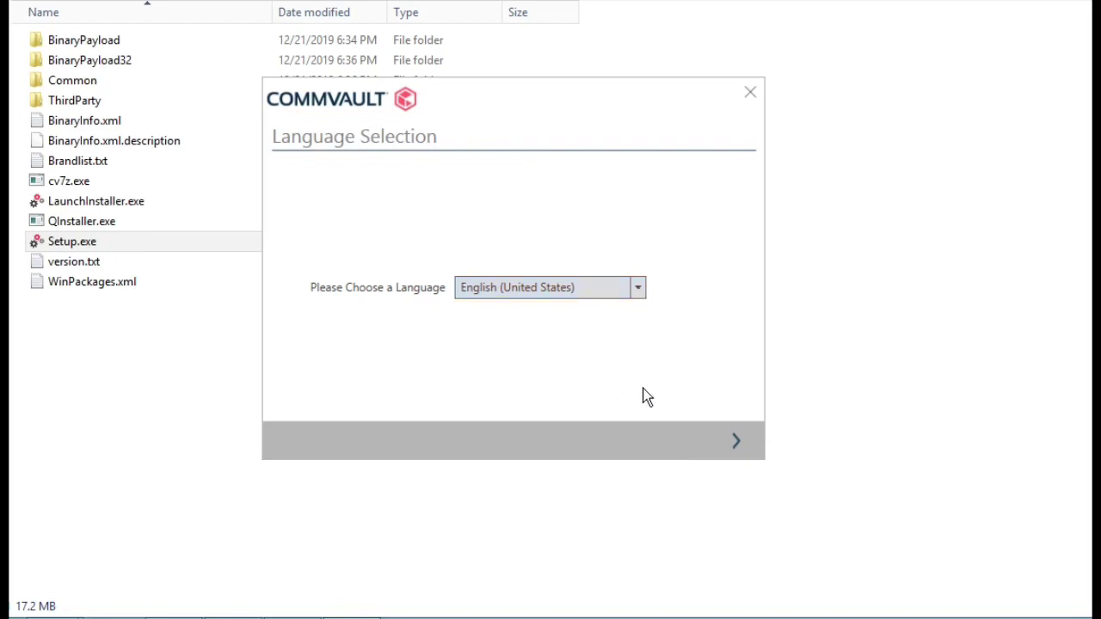
pyautogui.click(734, 441)
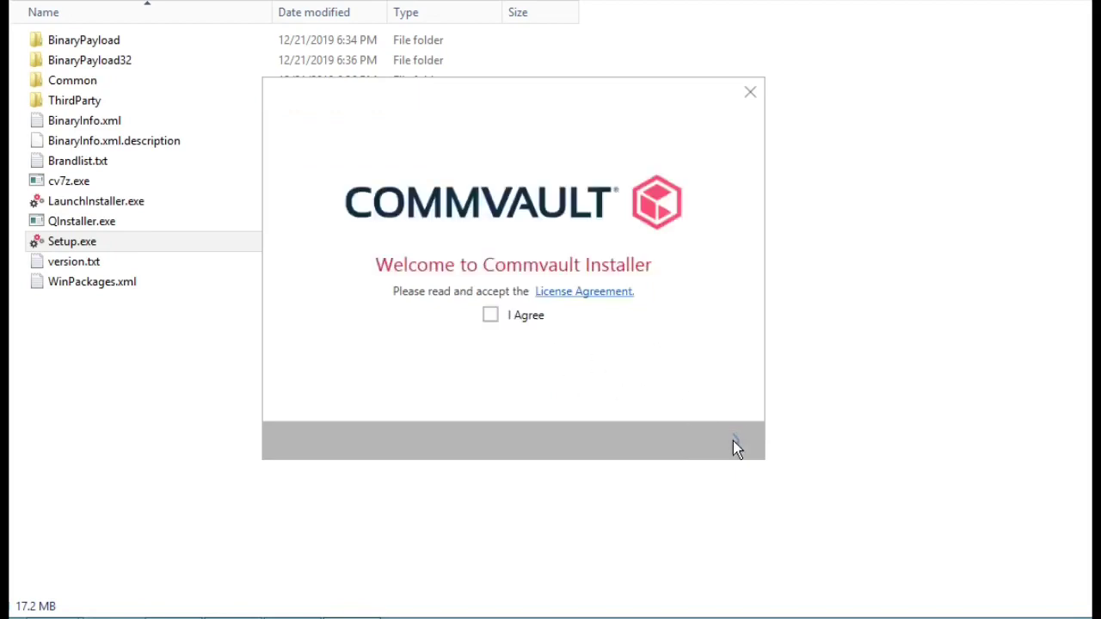
# Tick I Agree on the license agreement and continue
pyautogui.click(490, 316)
pyautogui.click(737, 444)
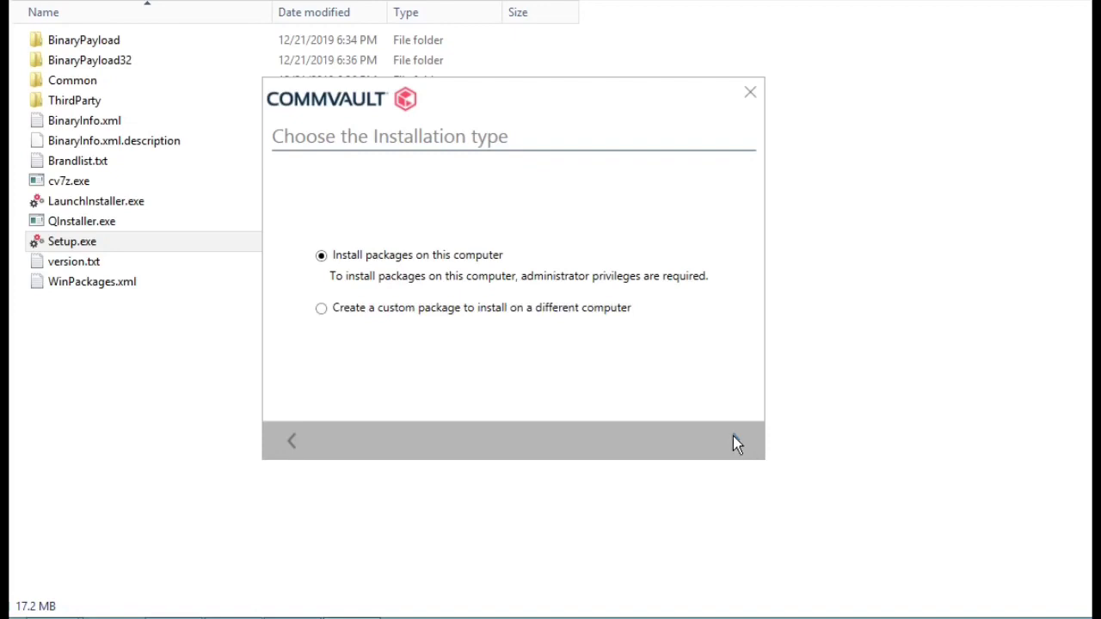
# Continue with 'Install packages on this computer' selected
pyautogui.click(732, 441)
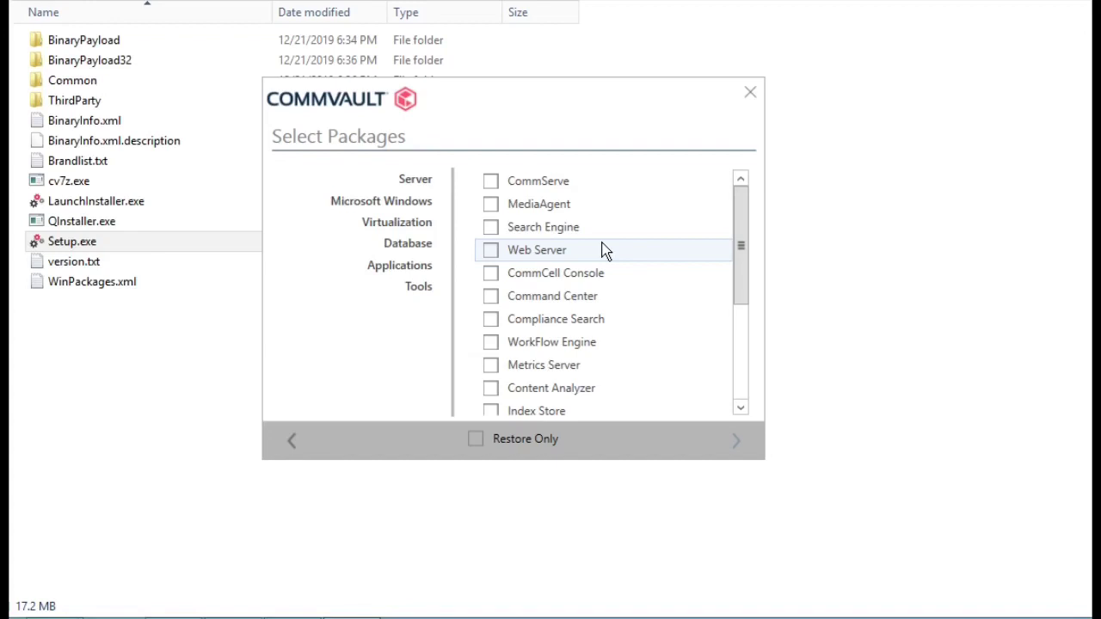
# Check the CommServe server package, pulling in MediaAgent, Web Server, Command Center, WorkFlow Engine and Index Store
pyautogui.click(492, 183)
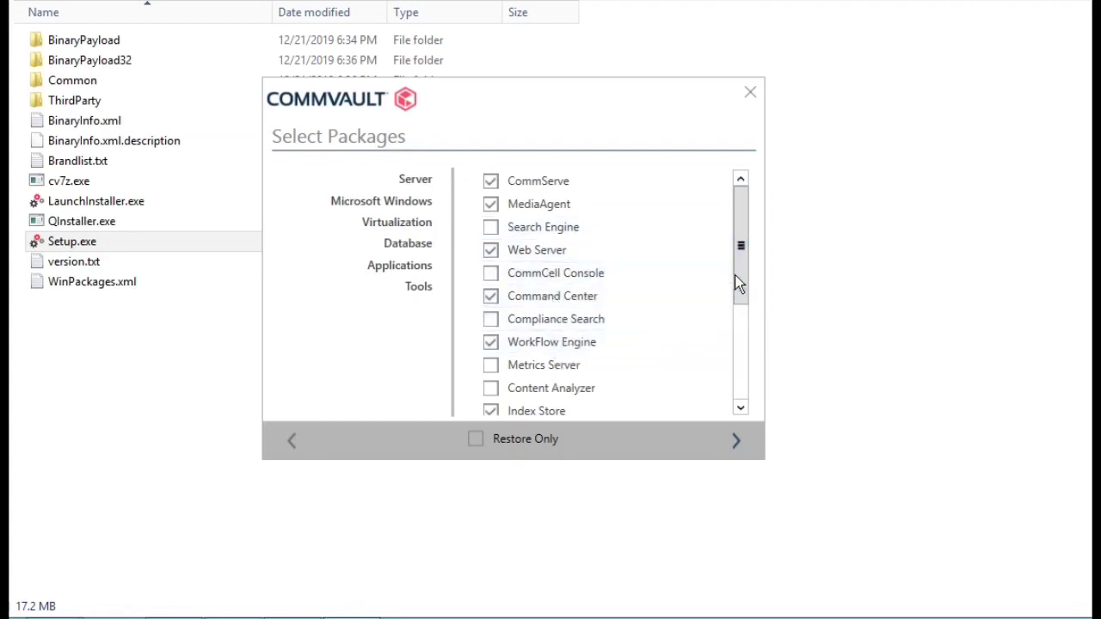
pyautogui.moveTo(741, 275)
pyautogui.mouseDown()
pyautogui.moveTo(743, 397)
pyautogui.moveTo(750, 264)
pyautogui.mouseUp()
# Add CommCell Console, plus File System Core and File System under Microsoft Windows
pyautogui.click(490, 273)
pyautogui.click(389, 207)
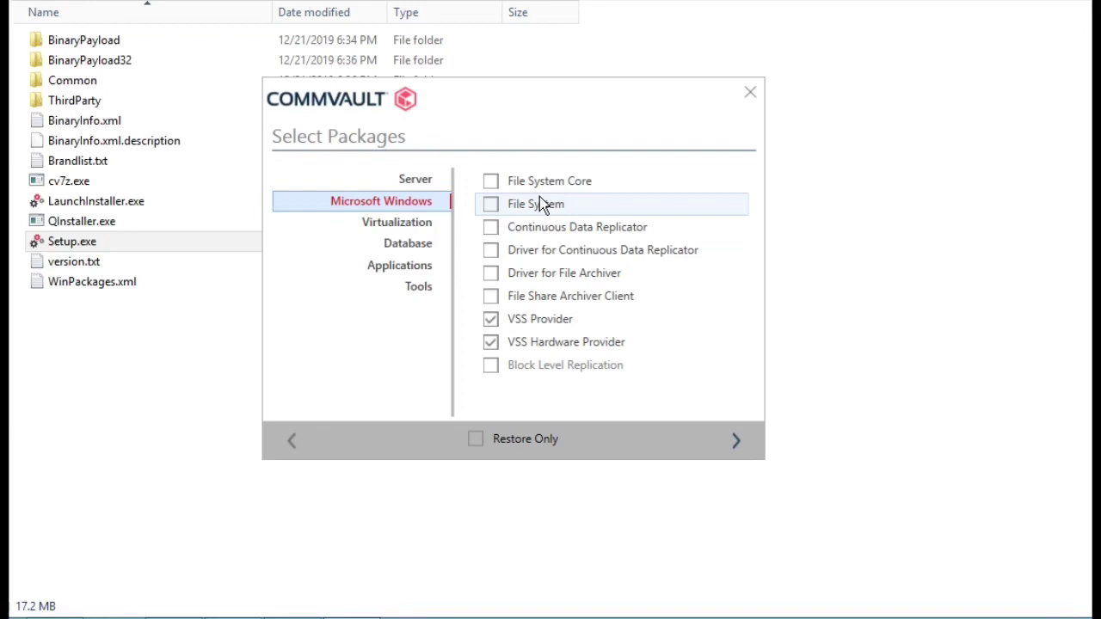
pyautogui.click(489, 182)
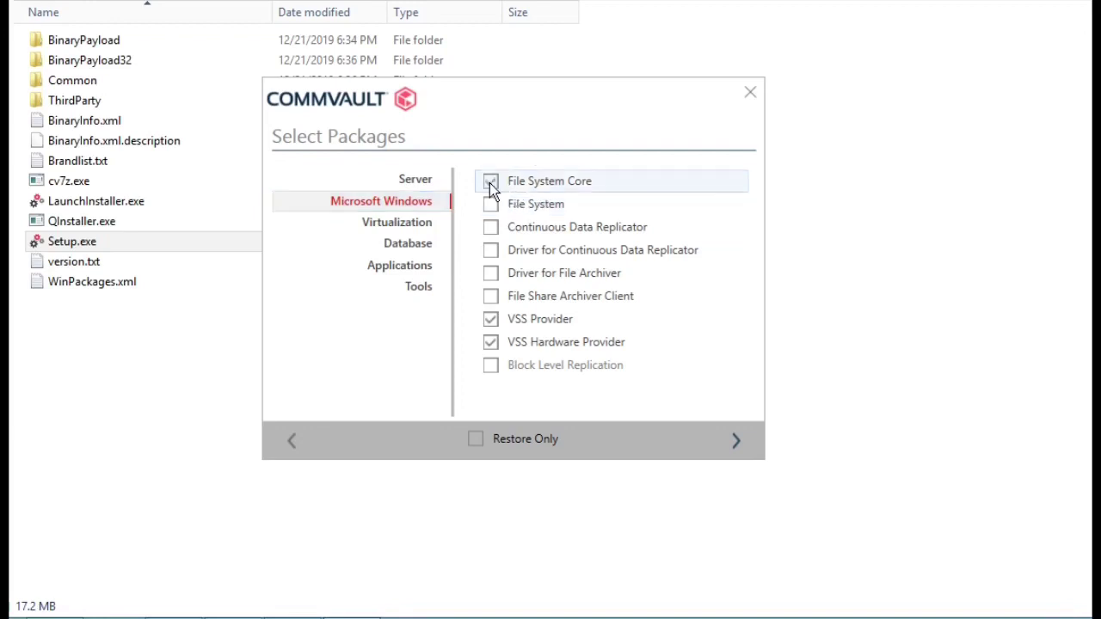
pyautogui.click(490, 208)
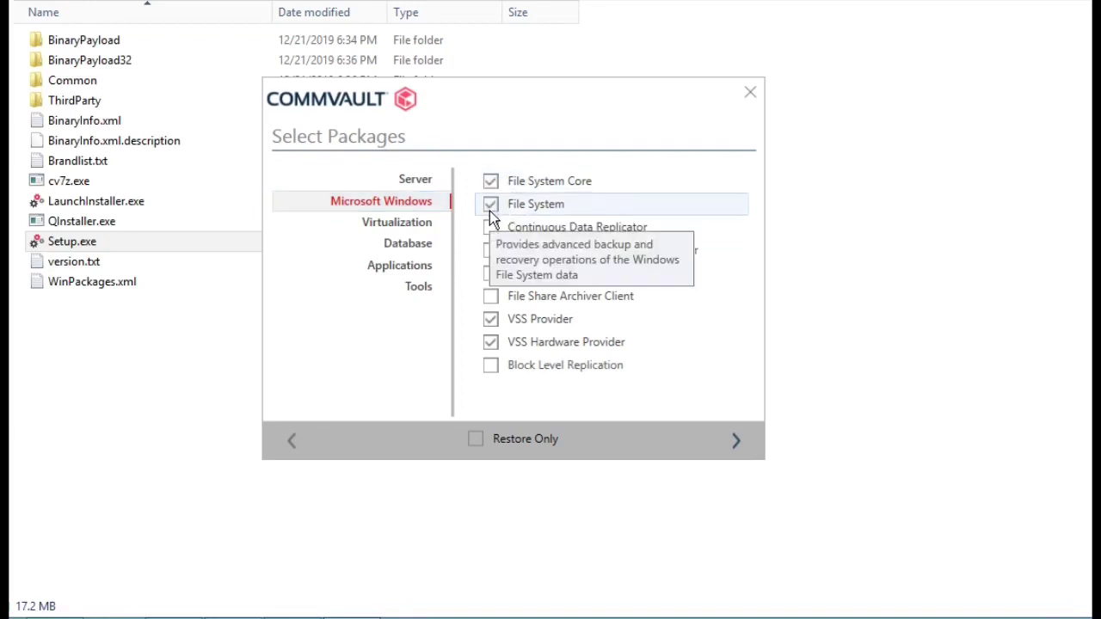
# Review the Virtualization, Database, Applications and Tools categories, then finish package selection
pyautogui.click(409, 228)
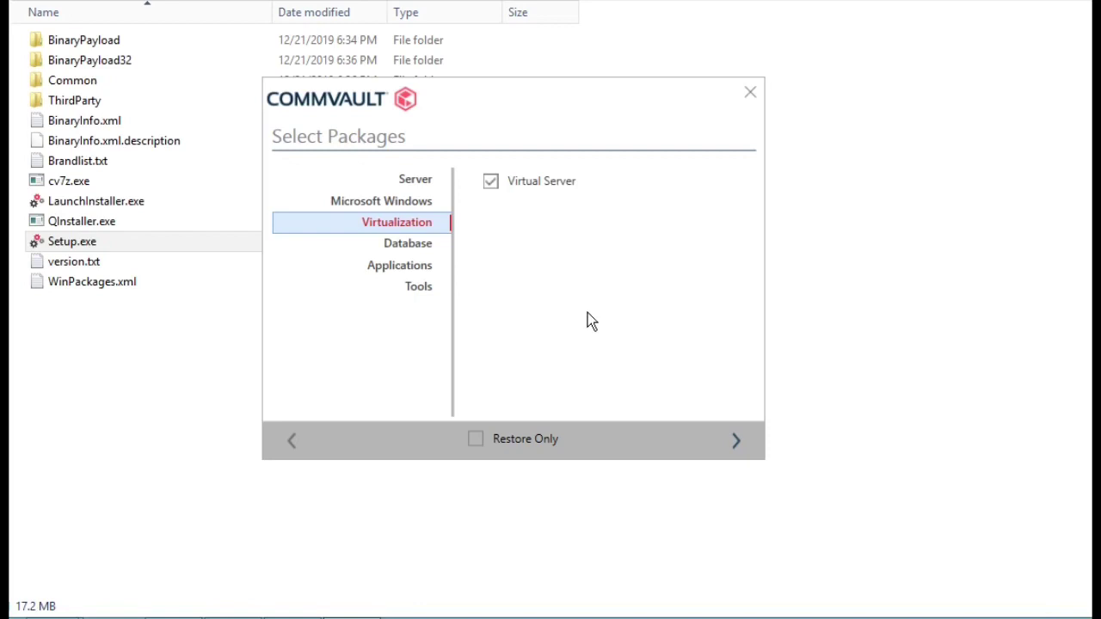
pyautogui.click(404, 249)
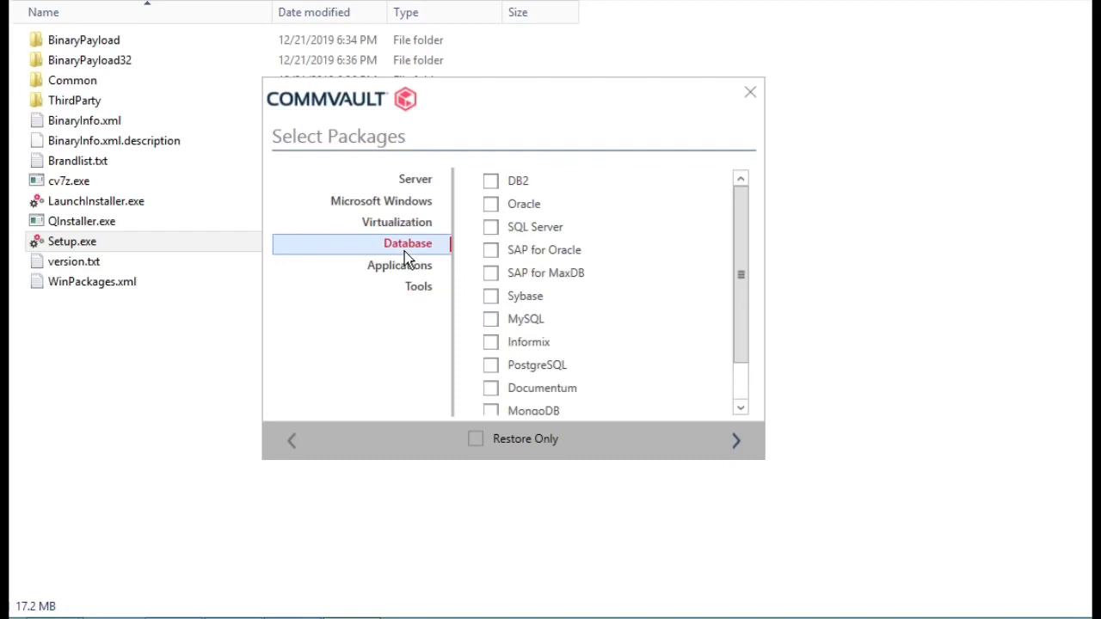
pyautogui.click(411, 268)
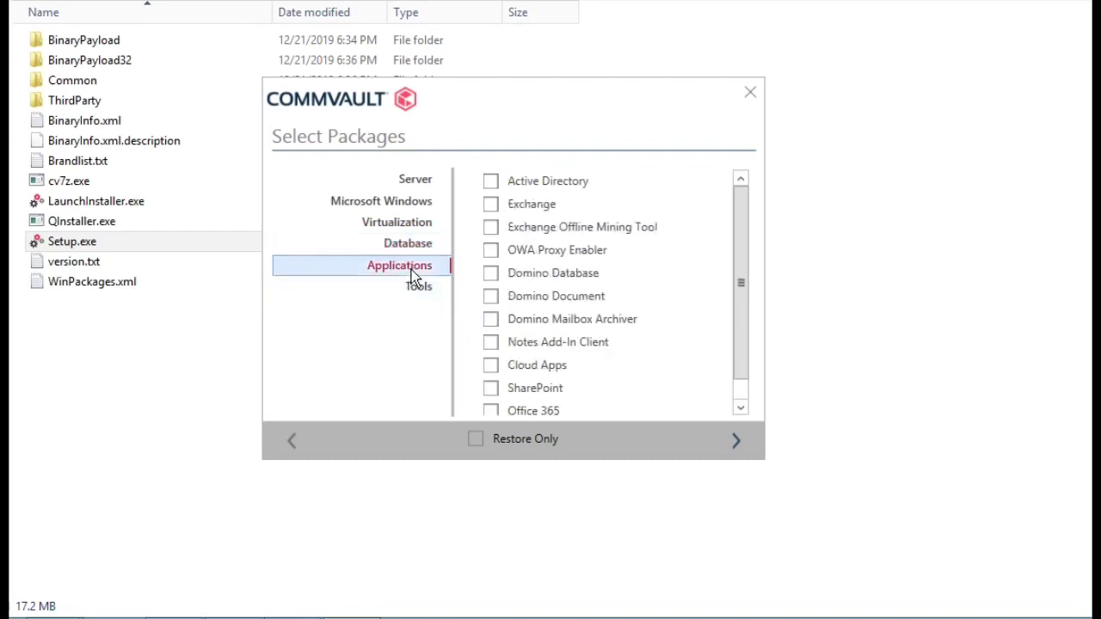
pyautogui.click(419, 287)
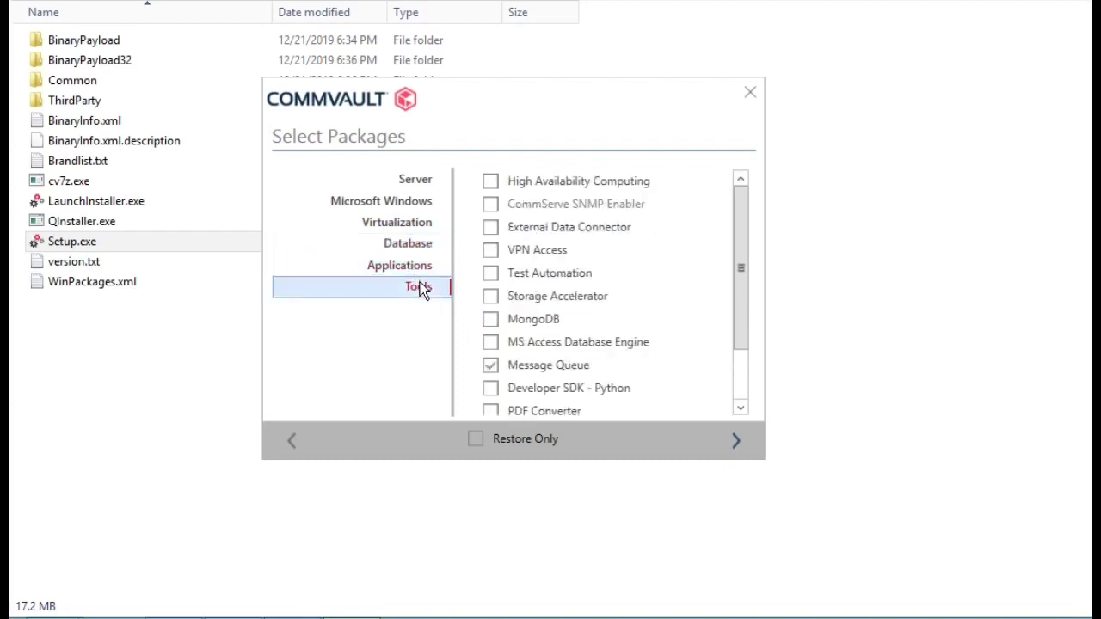
pyautogui.click(418, 179)
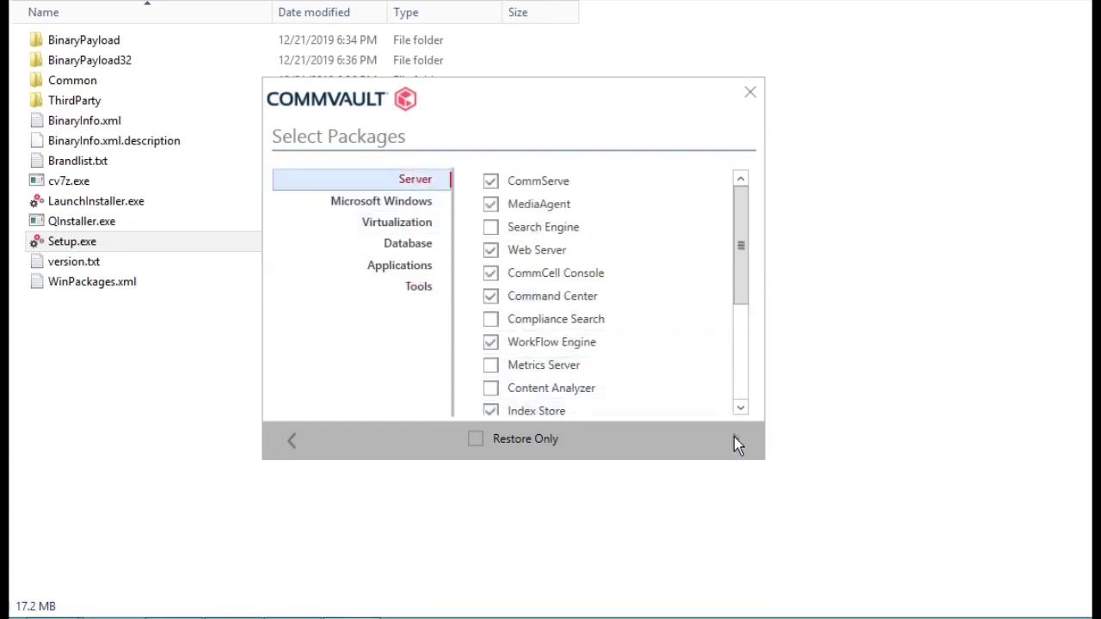
pyautogui.click(735, 440)
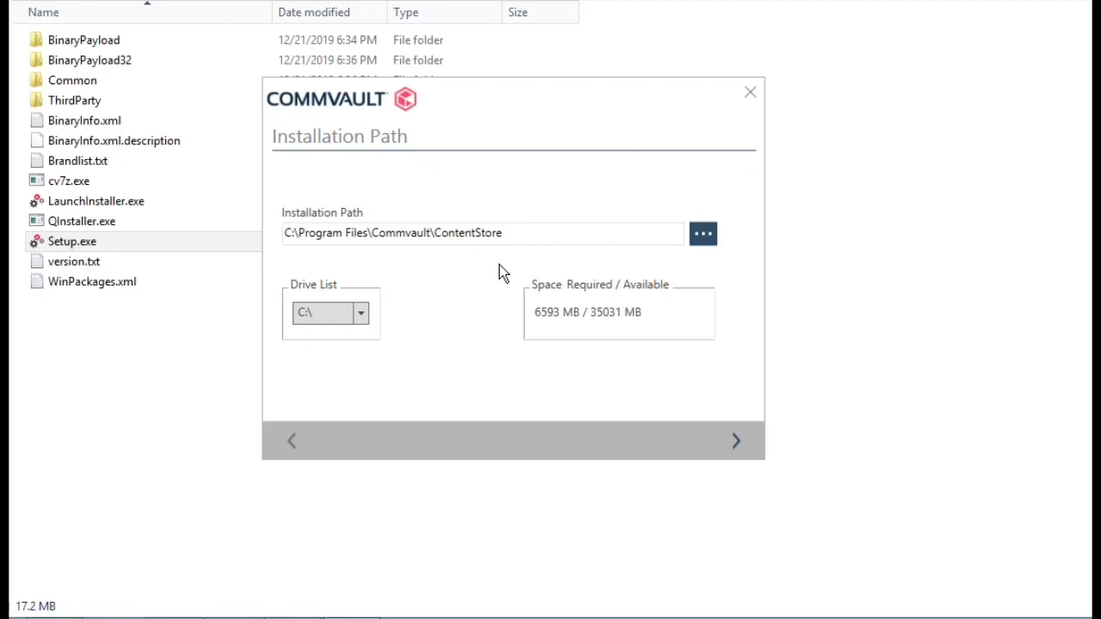
# Keep drive C:\ for the C:\Program Files\Commvault\ContentStore installation path
pyautogui.click(361, 325)
pyautogui.click(362, 328)
# Accept the installation path and the default Index Cache folder on C:\, confirming the 200 GB warning
pyautogui.click(739, 442)
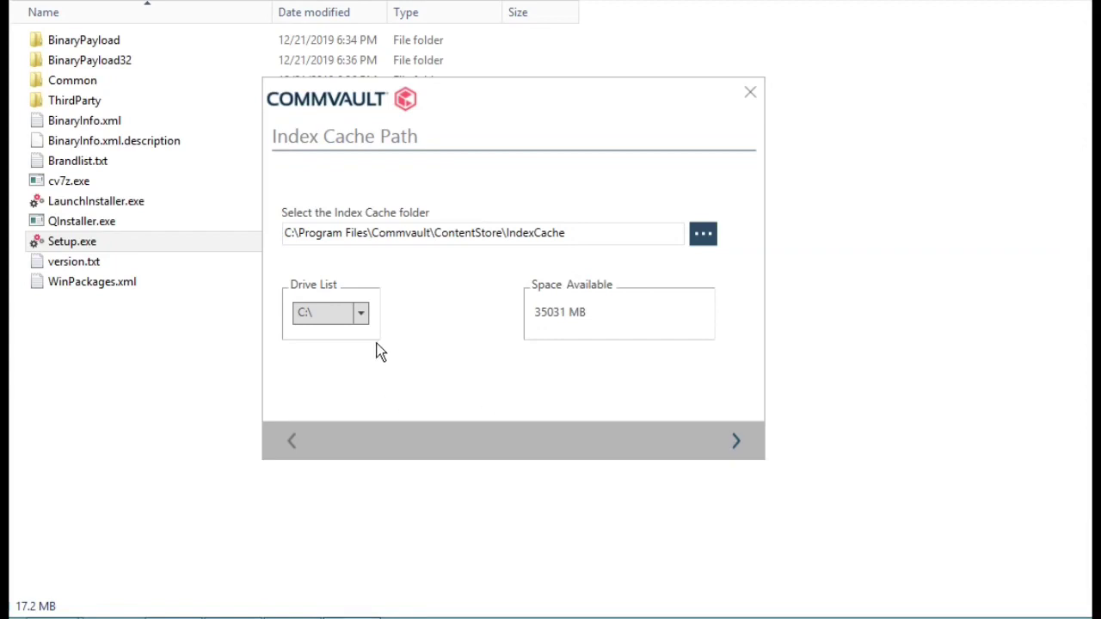
pyautogui.click(361, 317)
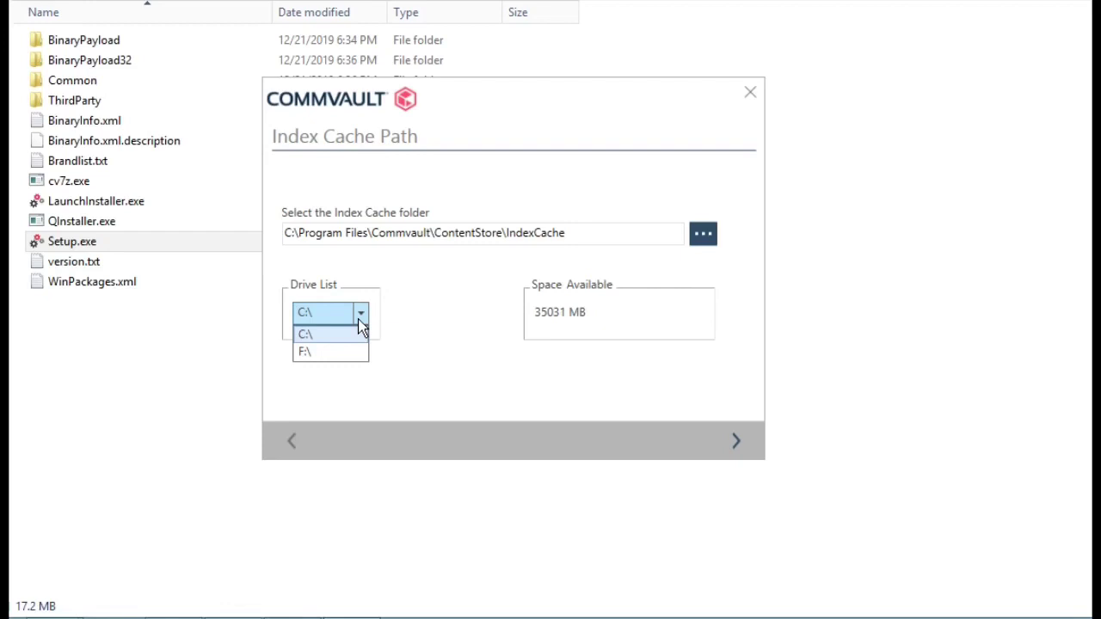
pyautogui.click(360, 324)
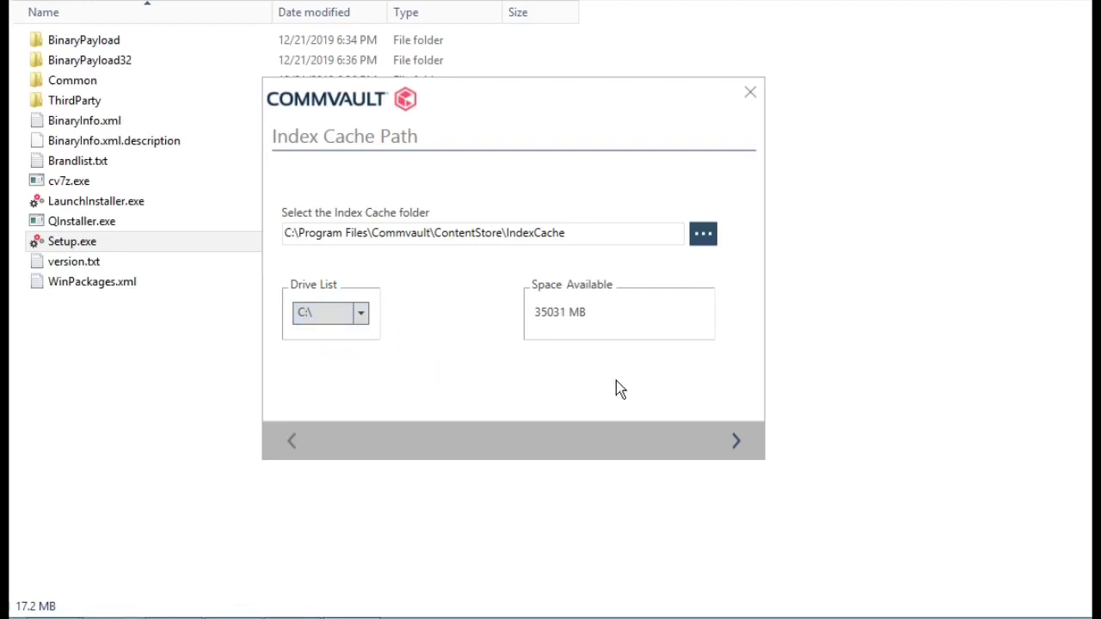
pyautogui.click(738, 442)
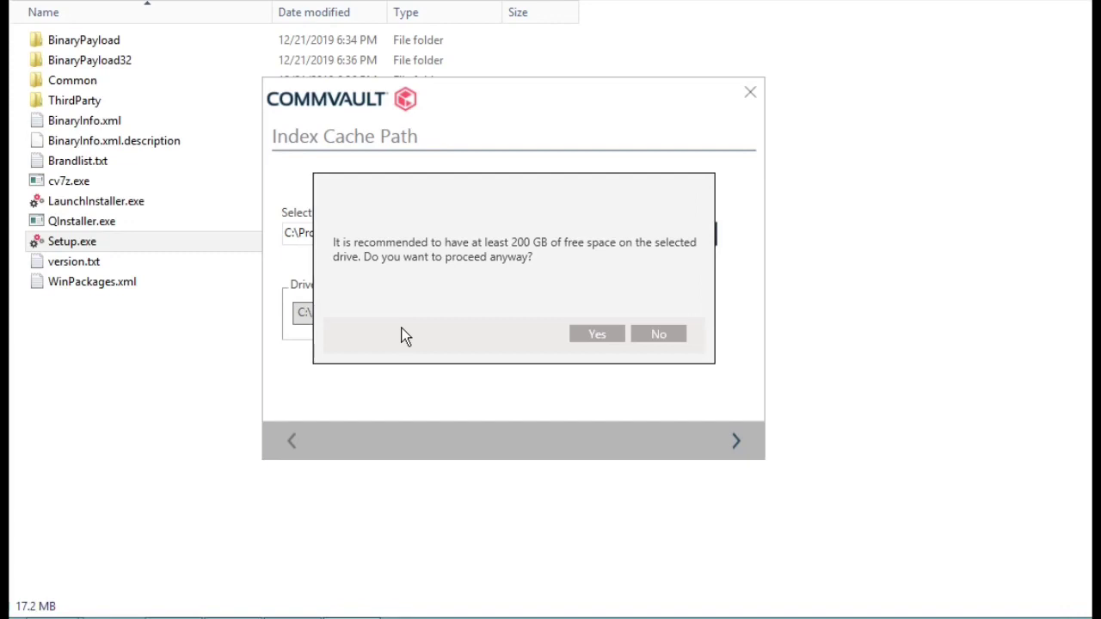
pyautogui.click(596, 335)
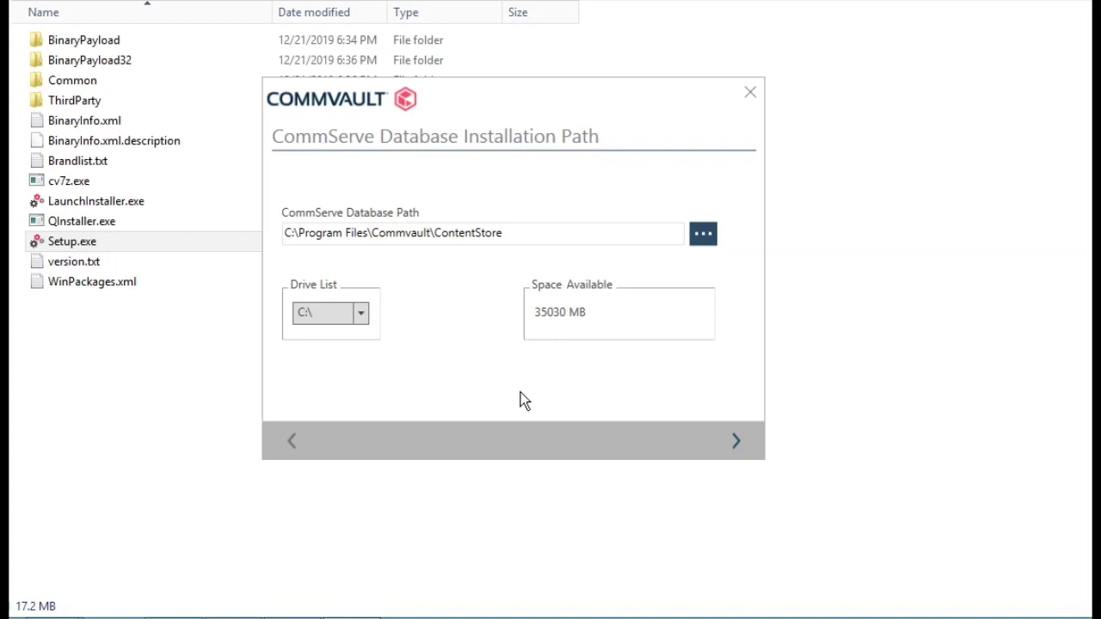
# Accept the database path and set disaster recovery backups to local path C:\CVDR on C:\
pyautogui.click(735, 442)
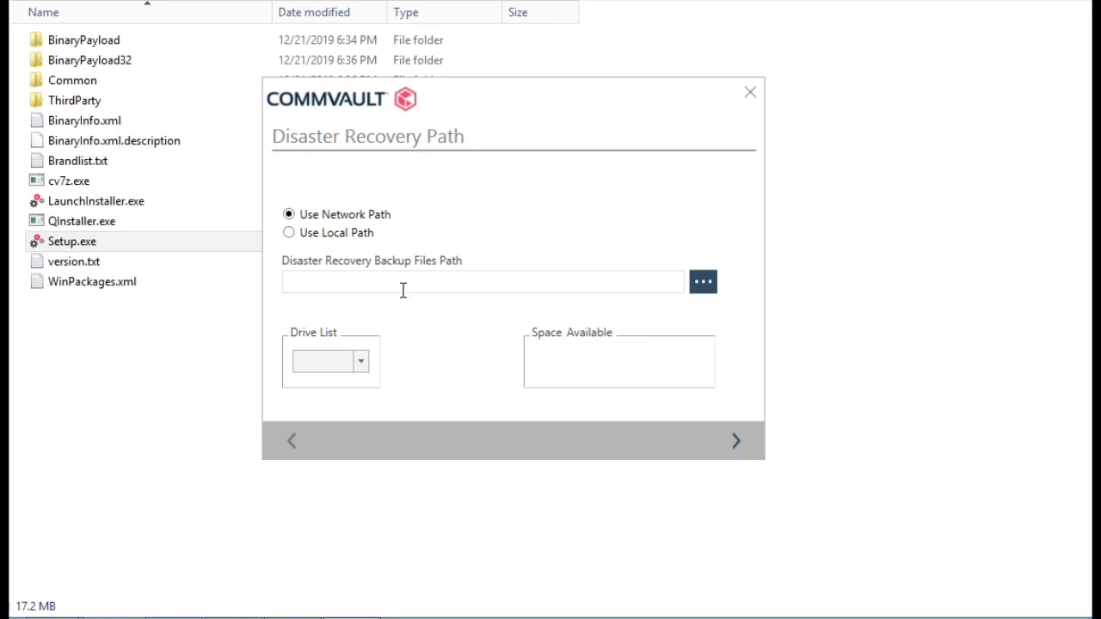
pyautogui.click(331, 239)
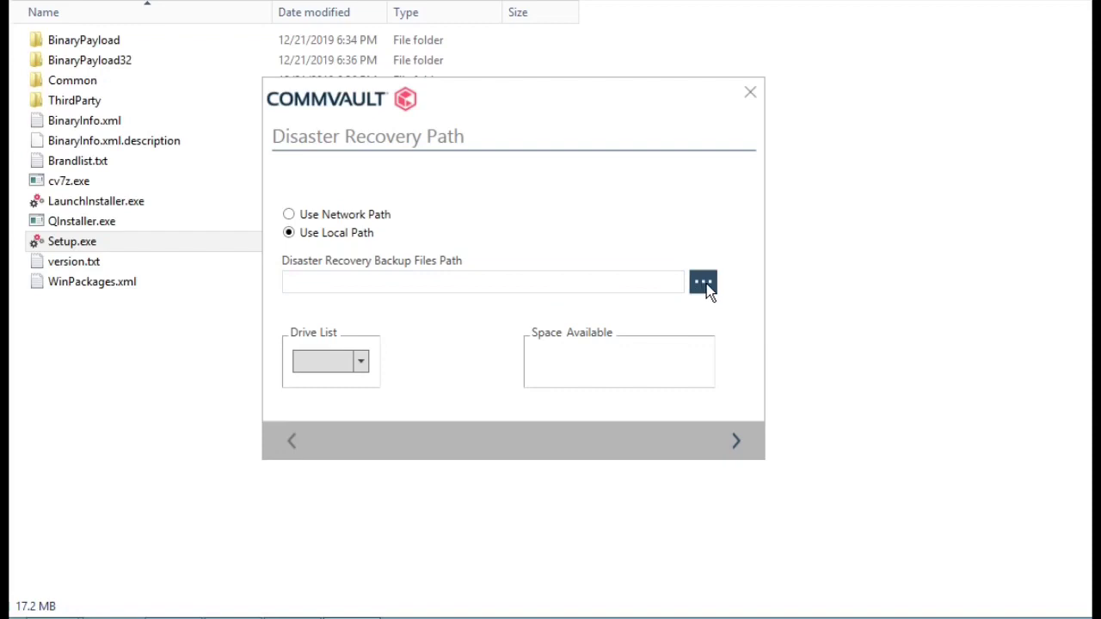
pyautogui.click(361, 365)
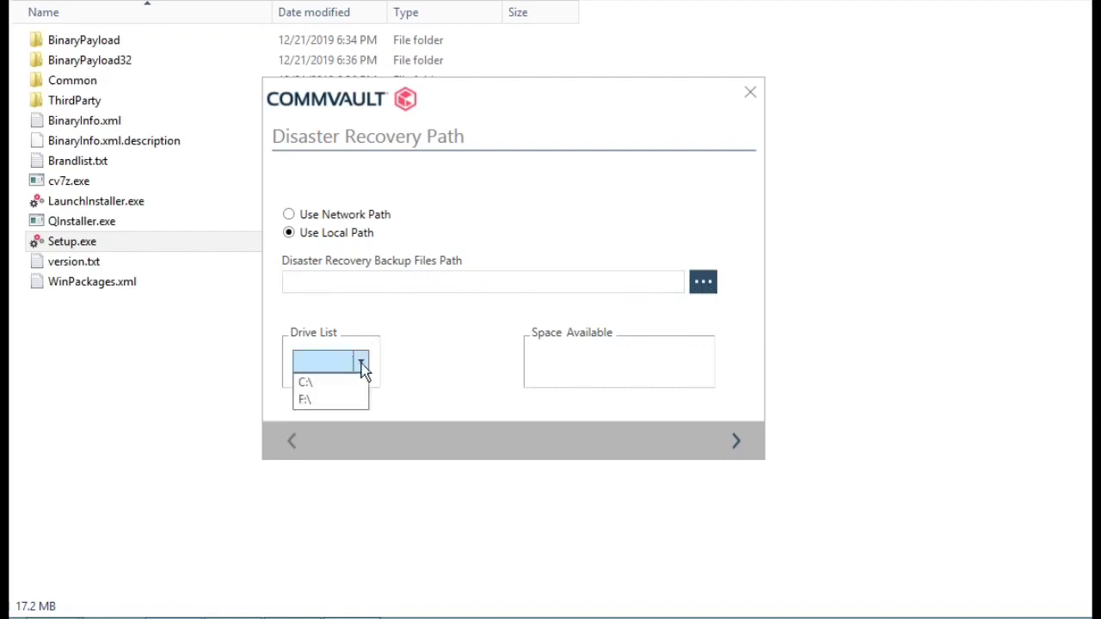
pyautogui.click(322, 384)
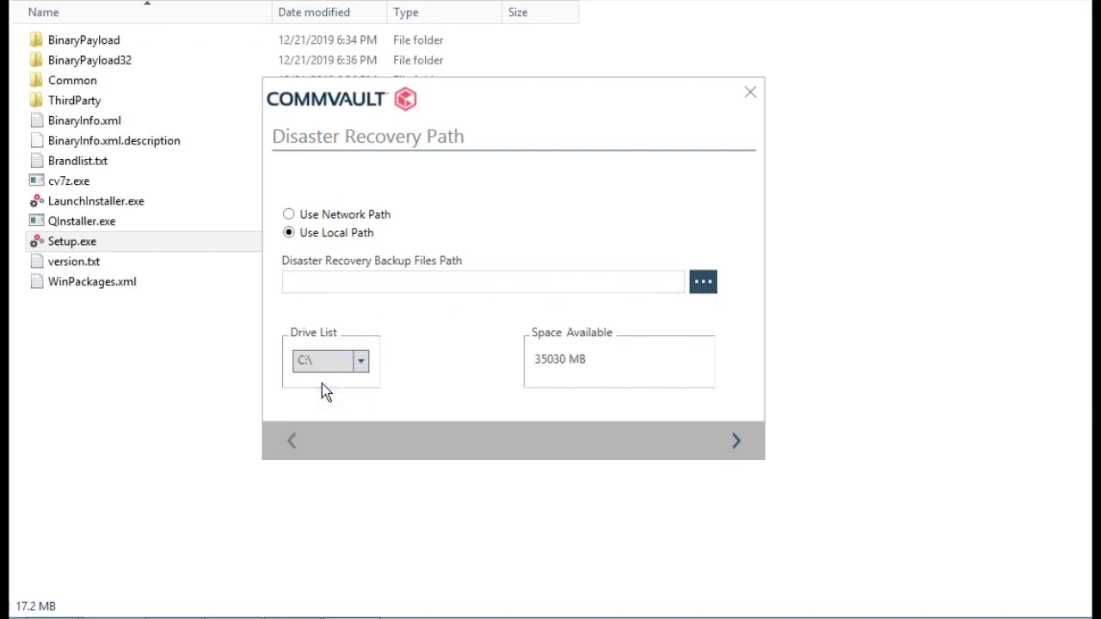
pyautogui.click(363, 283)
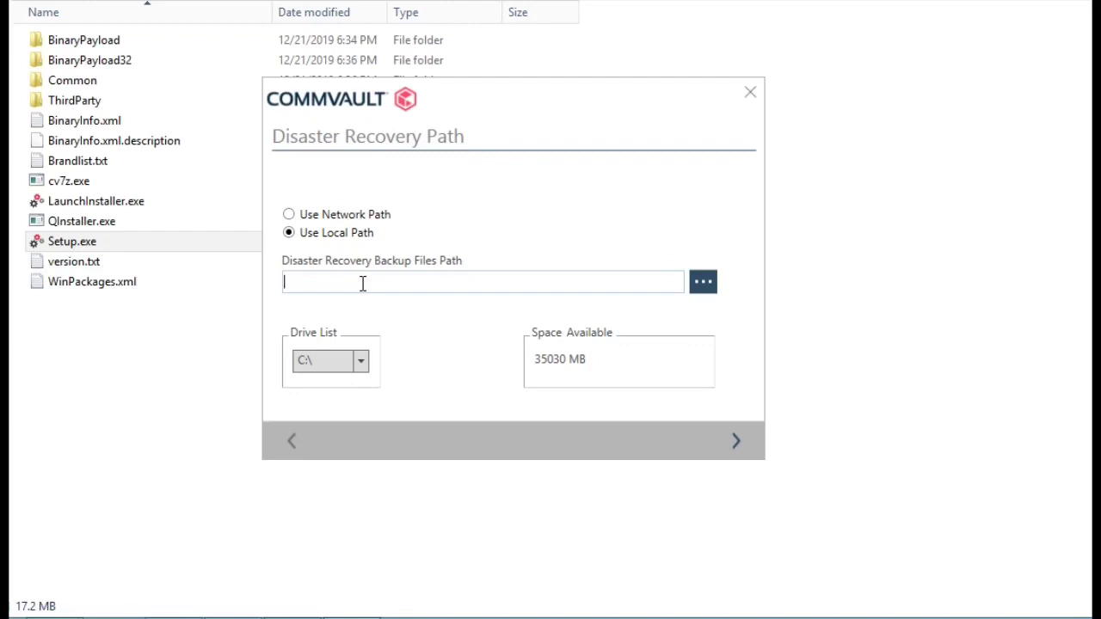
pyautogui.write('C:')
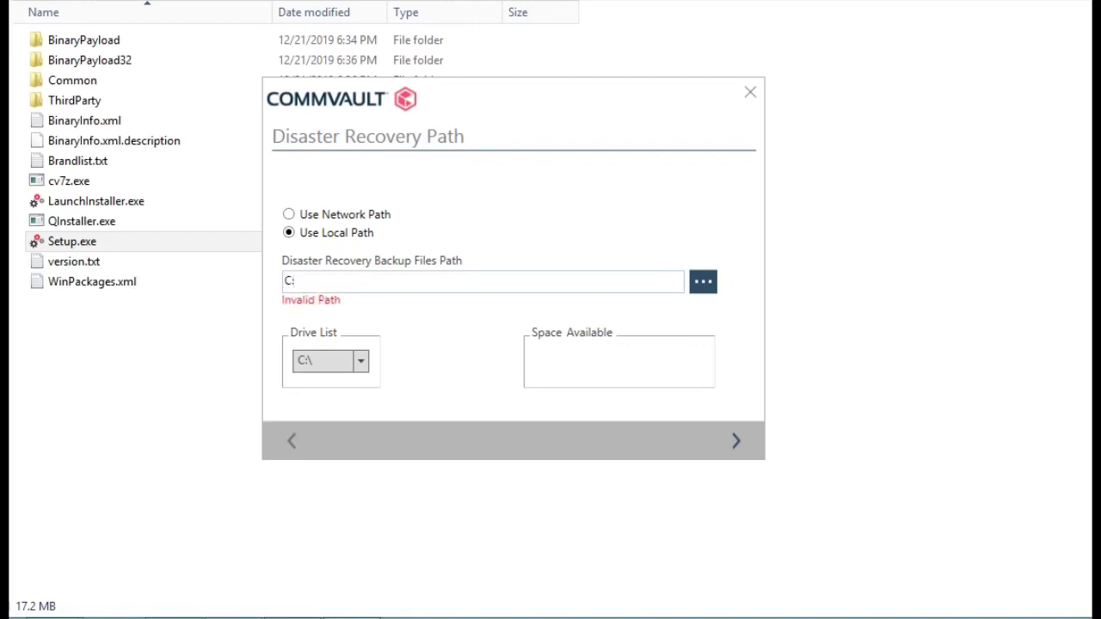
pyautogui.write('\\CVDR')
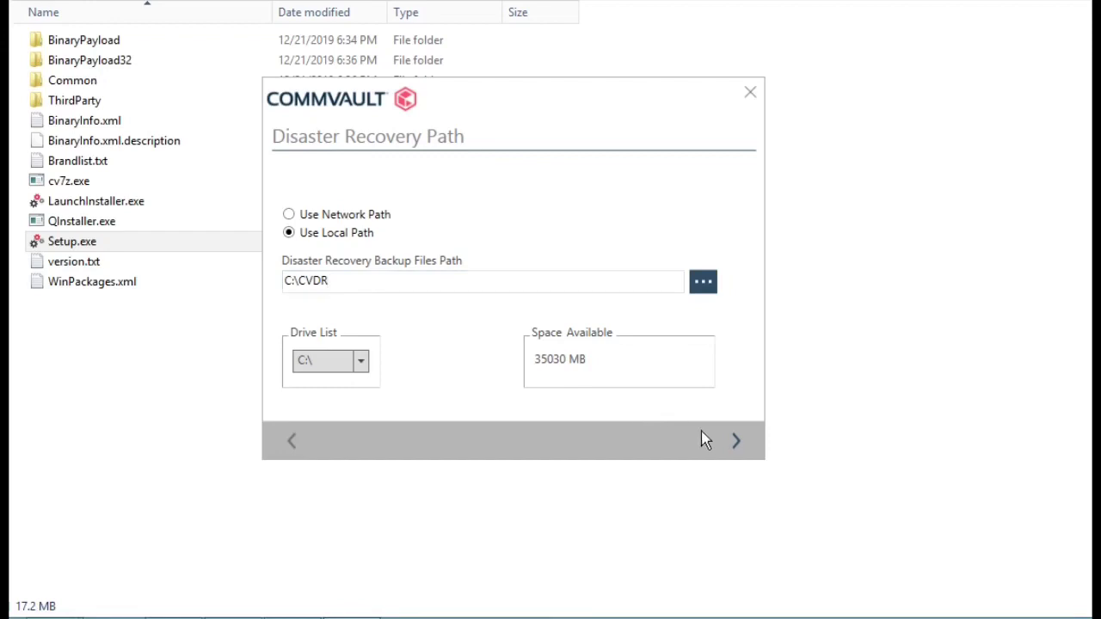
# Review the Installation Summary with its third-party software list, then start the installation
pyautogui.click(733, 440)
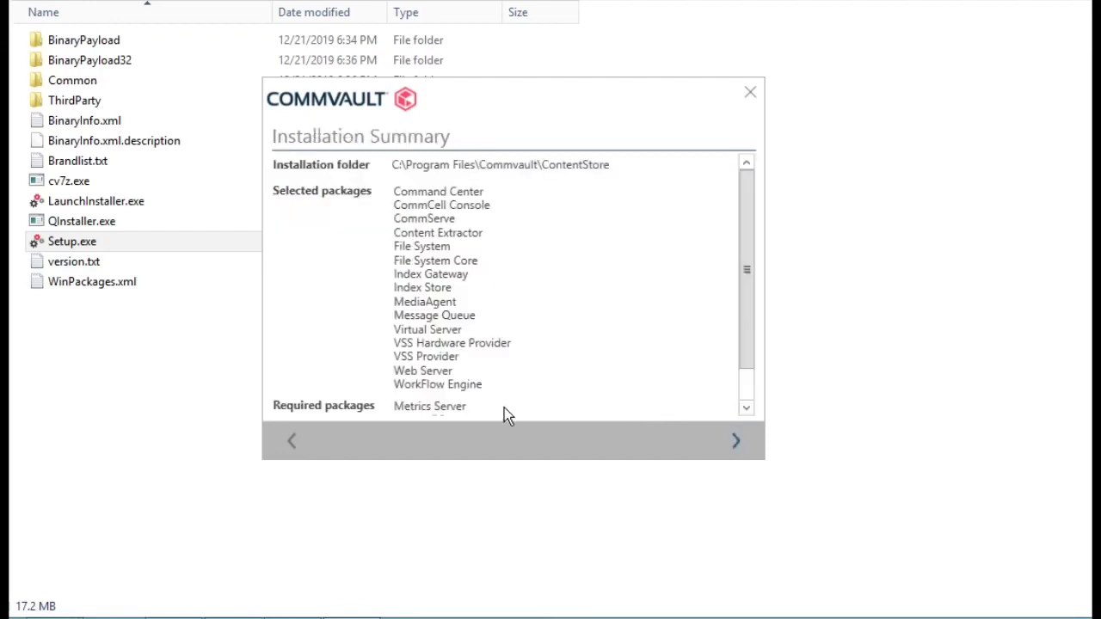
pyautogui.scroll(-1, 652, 327)
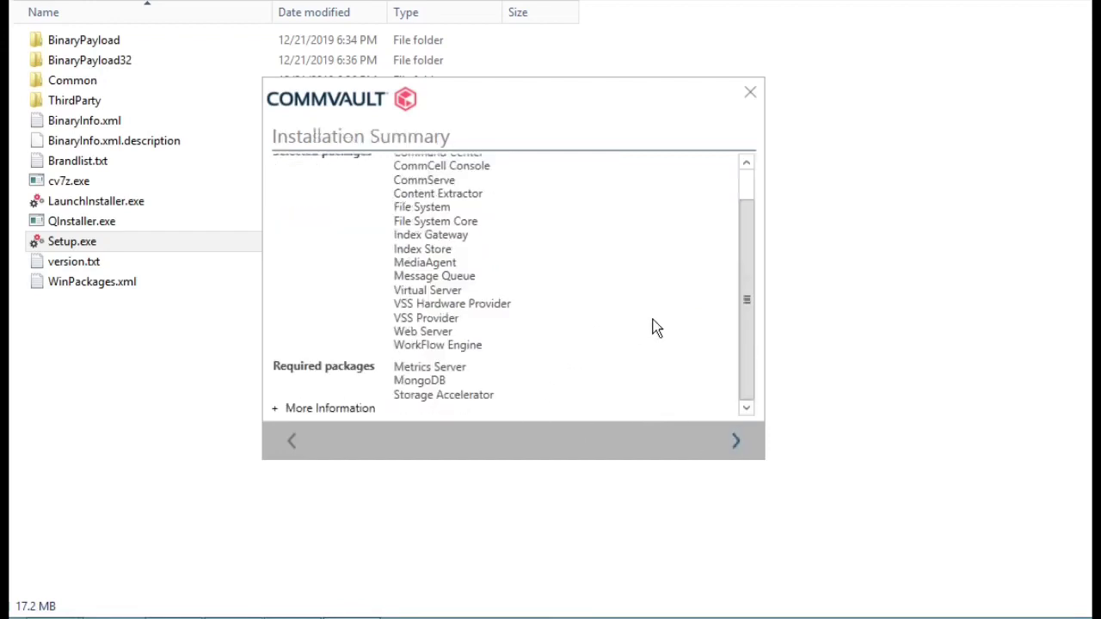
pyautogui.scroll(1, 652, 326)
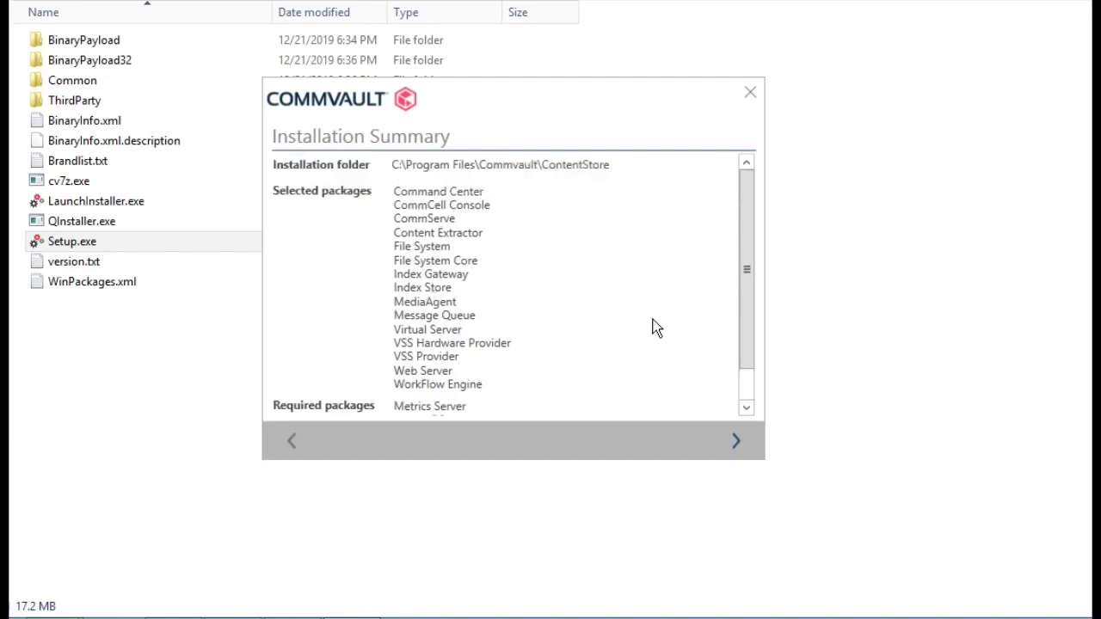
pyautogui.scroll(-1, 652, 327)
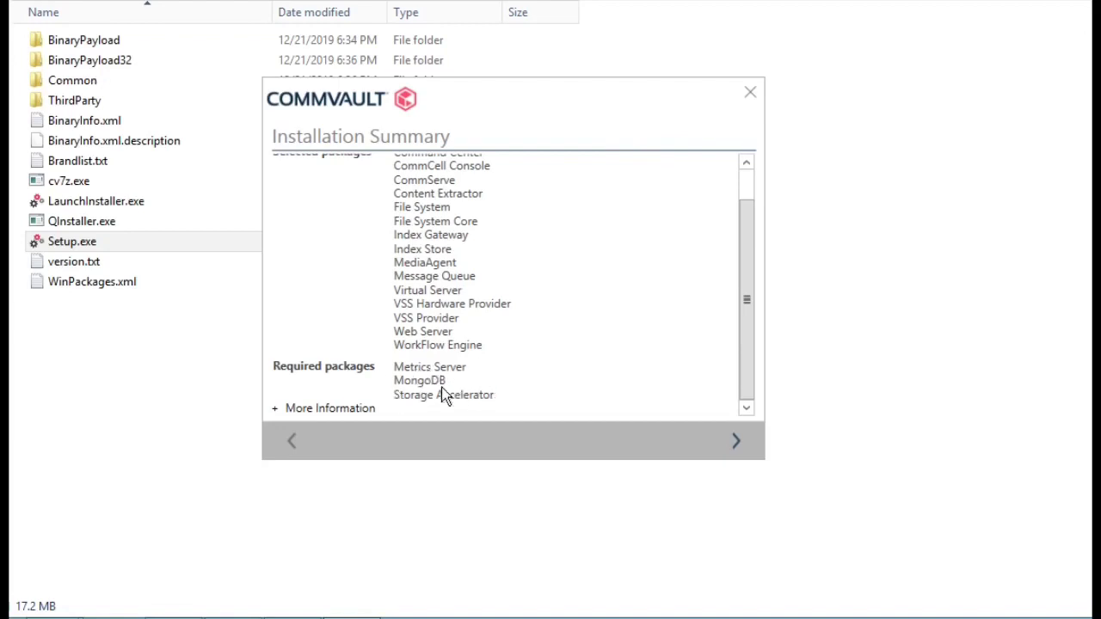
pyautogui.click(276, 410)
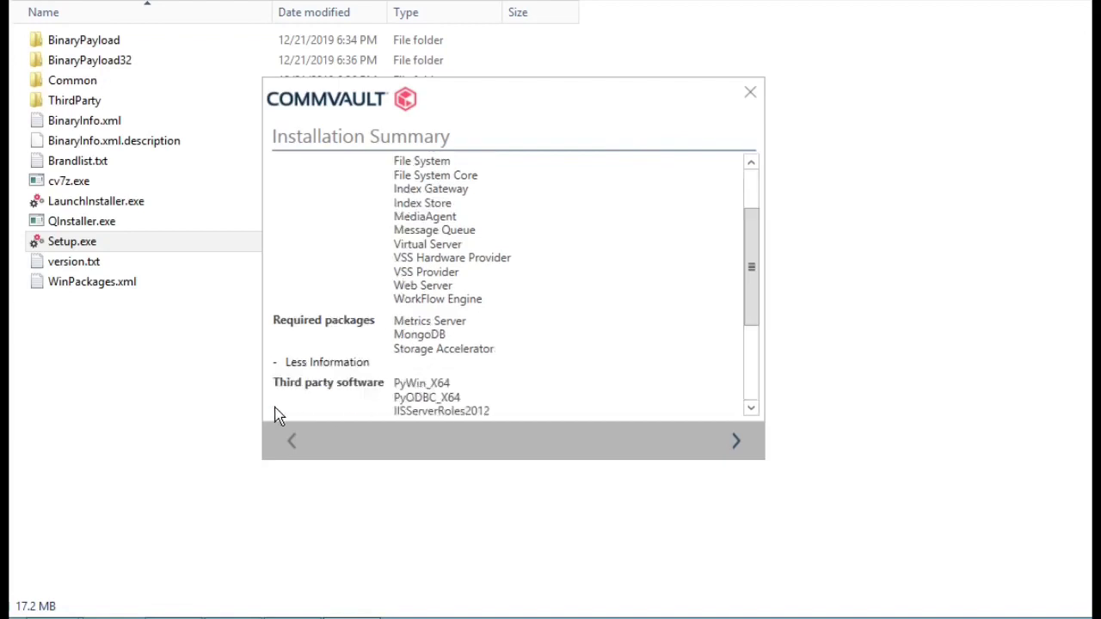
pyautogui.scroll(-3, 562, 368)
pyautogui.scroll(-1, 566, 369)
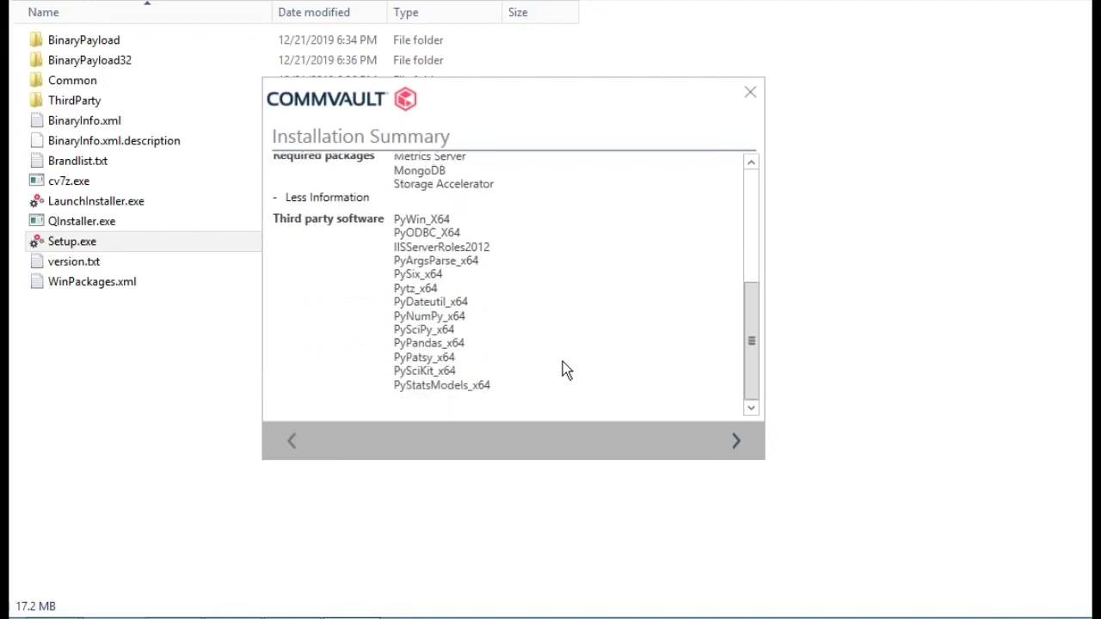
pyautogui.click(736, 447)
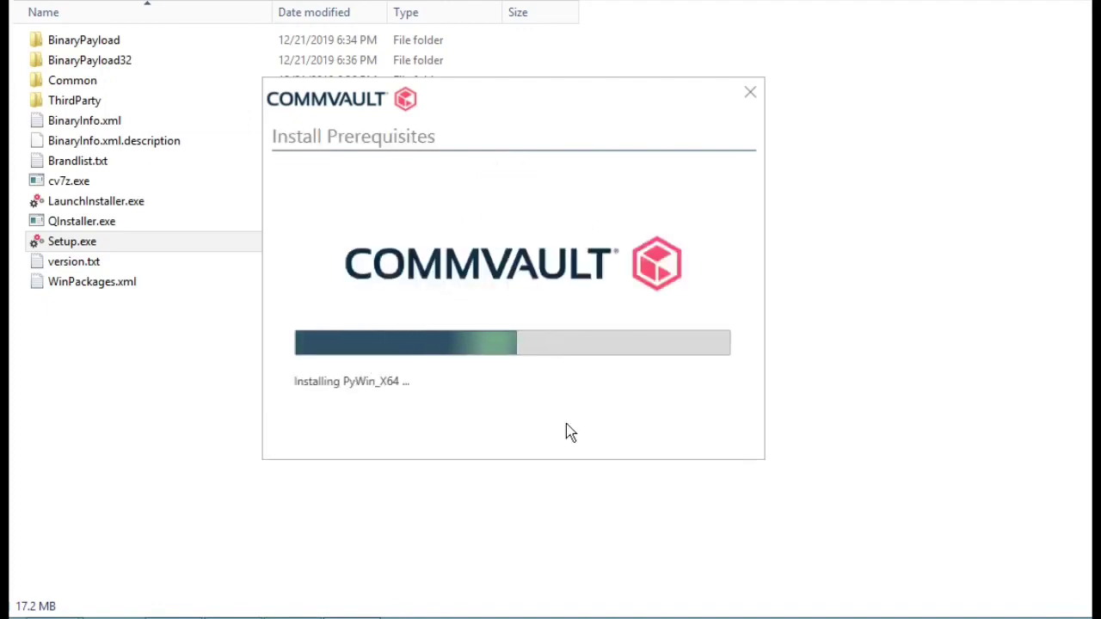
# Reposition the installer window while the prerequisites install and the commserve client details load
pyautogui.moveTo(280, 359)
pyautogui.mouseDown()
pyautogui.moveTo(288, 396)
pyautogui.moveTo(314, 418)
pyautogui.moveTo(280, 362)
pyautogui.mouseUp()
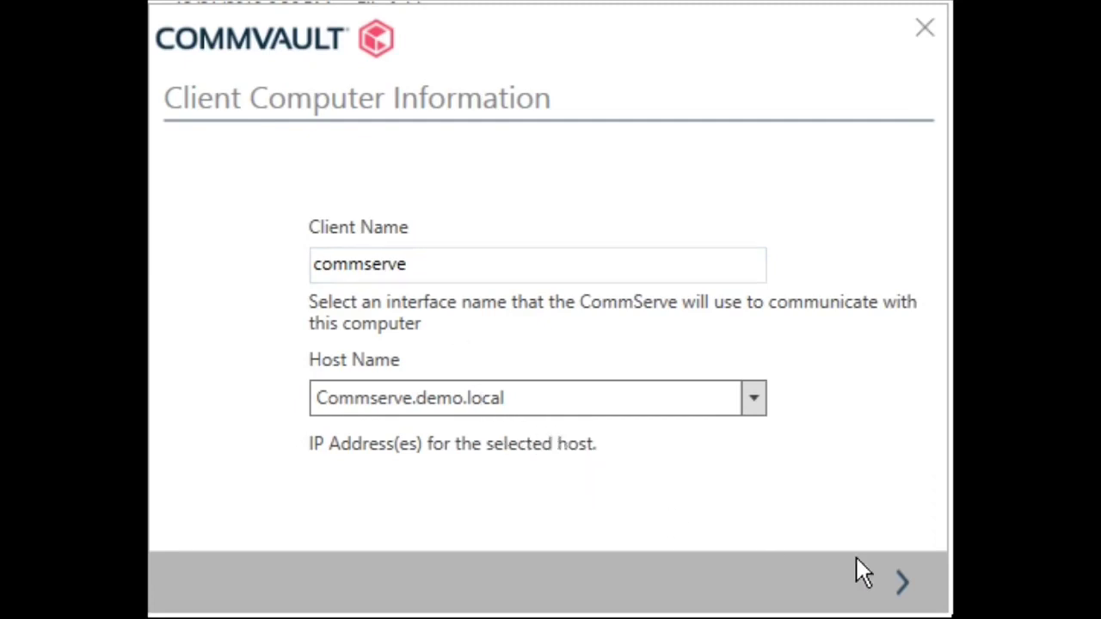
# Accept client commserve on Commserve.demo.local and continue with a new database
pyautogui.click(901, 584)
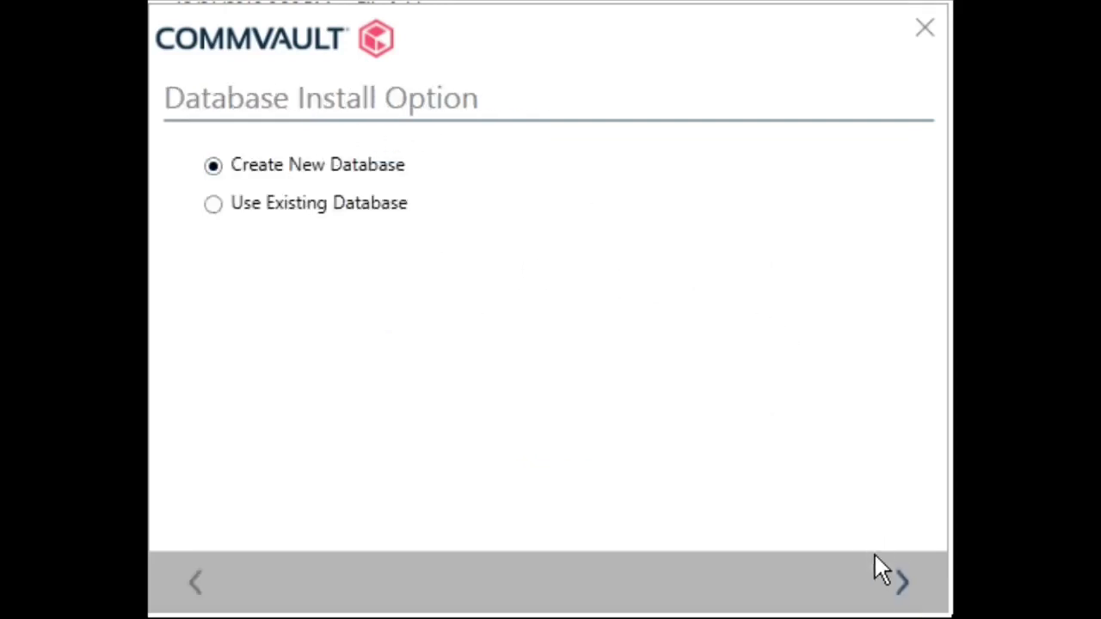
pyautogui.click(905, 590)
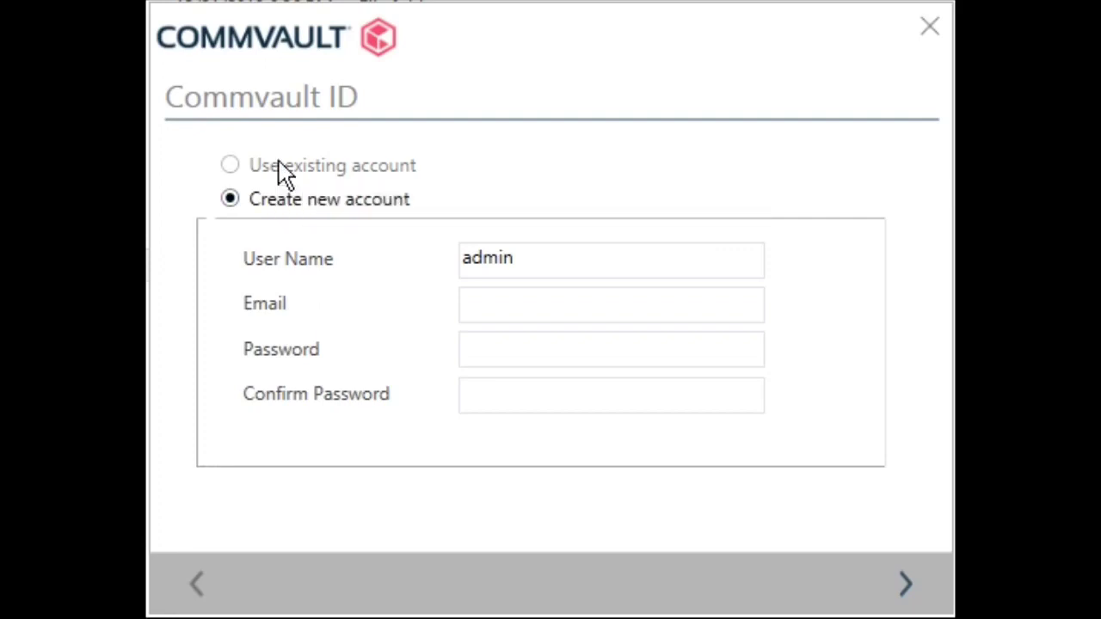
# Enter the account e-mail, type and confirm the password, and submit the Commvault ID registration
pyautogui.moveTo(253, 177)
pyautogui.click(497, 304)
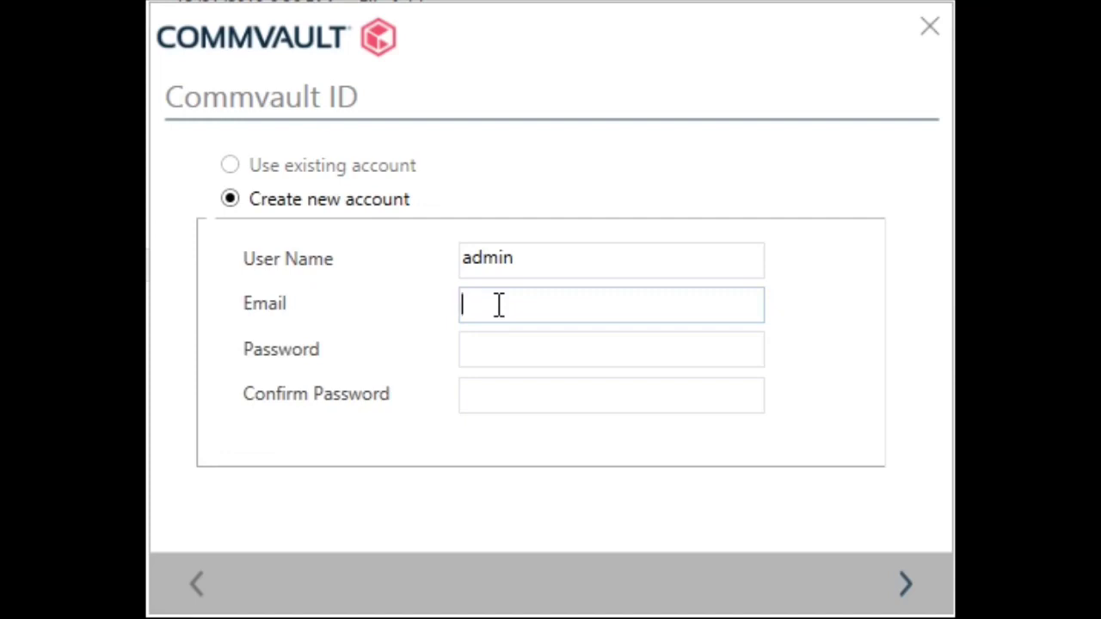
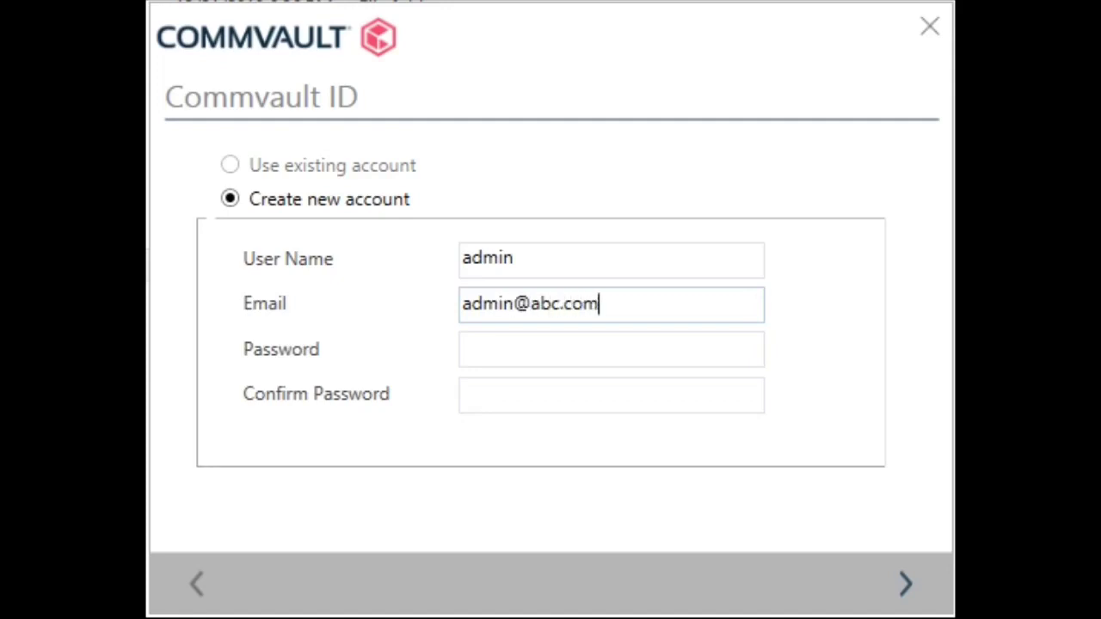
pyautogui.press('Tab')
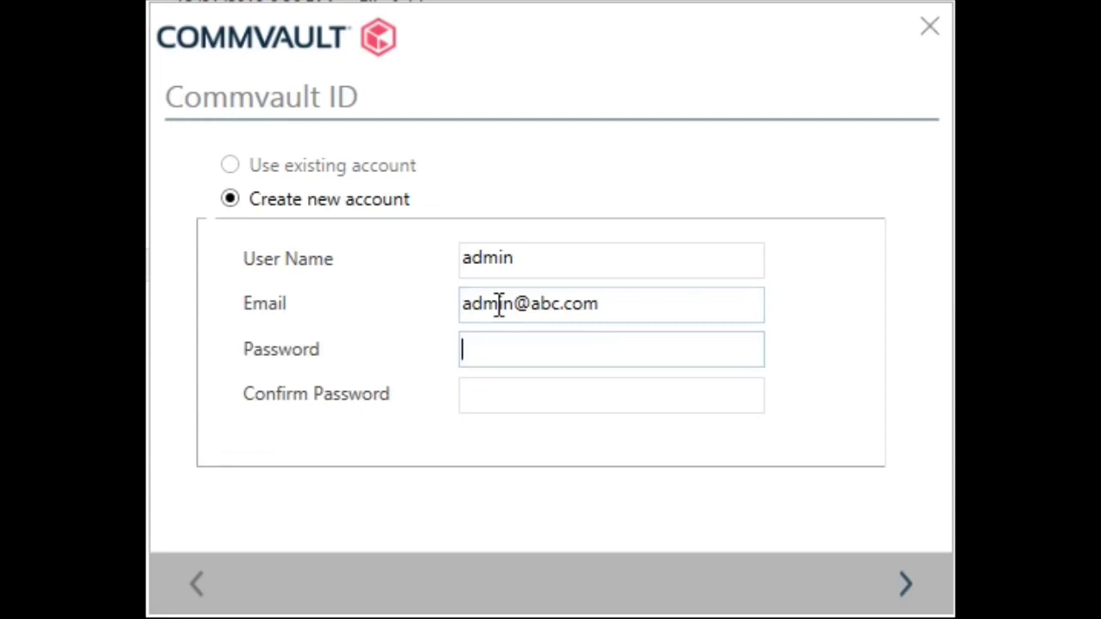
pyautogui.write('*****')
pyautogui.write('***')
pyautogui.press('Tab')
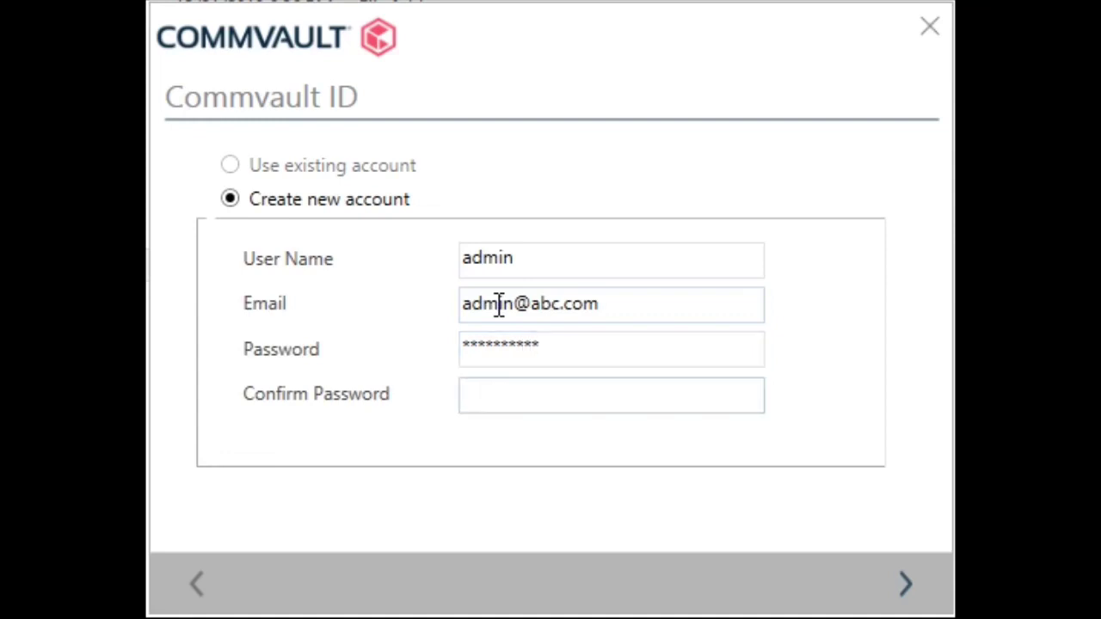
pyautogui.write('**********')
pyautogui.click(905, 589)
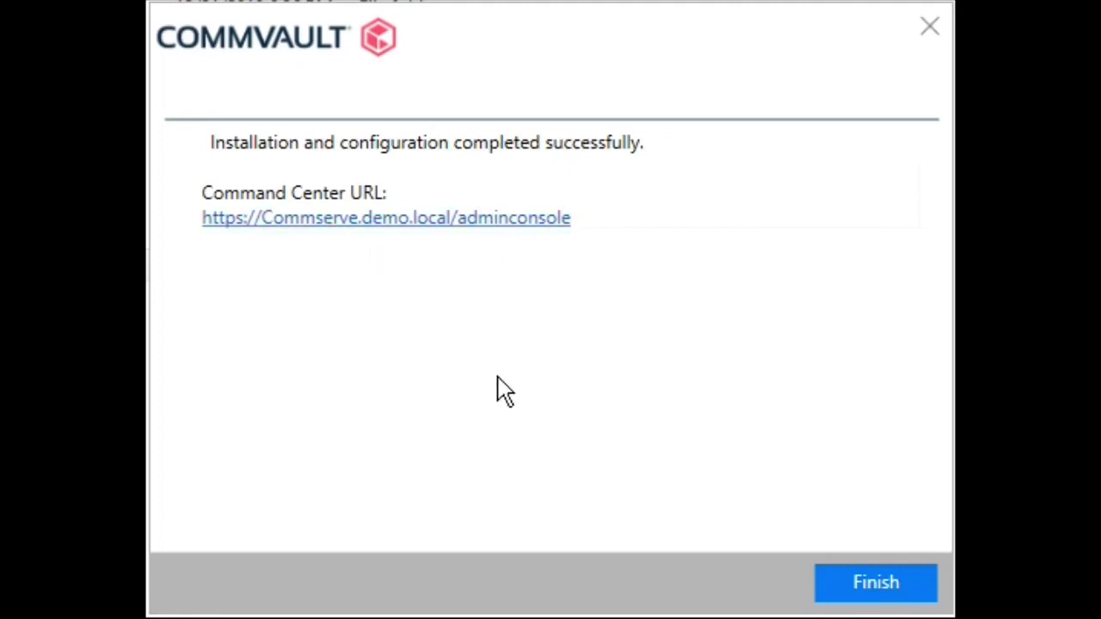
# Finish and close the installer after the successful installation message
pyautogui.click(874, 585)
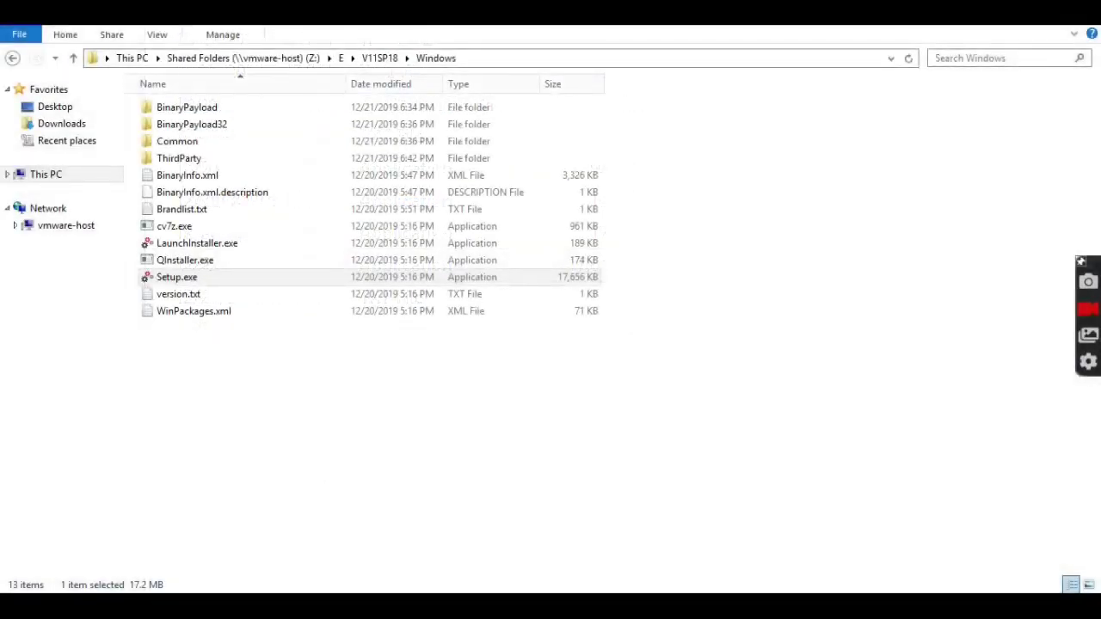
# Search the Start screen for 'commce' and launch Commvault Commcell Console
pyautogui.press('super')
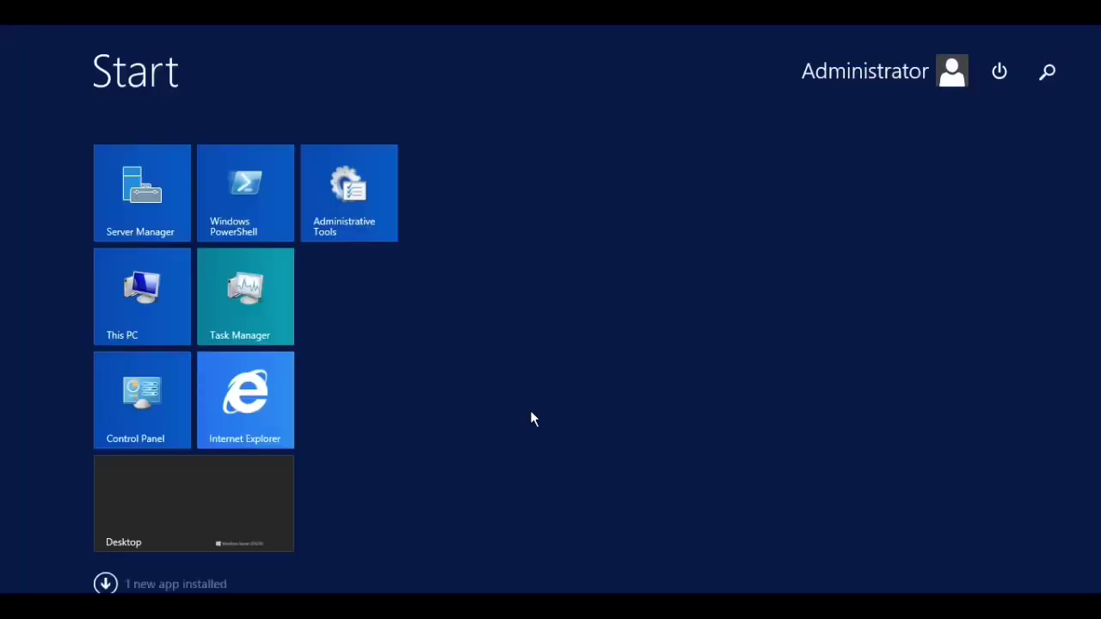
pyautogui.write('commce')
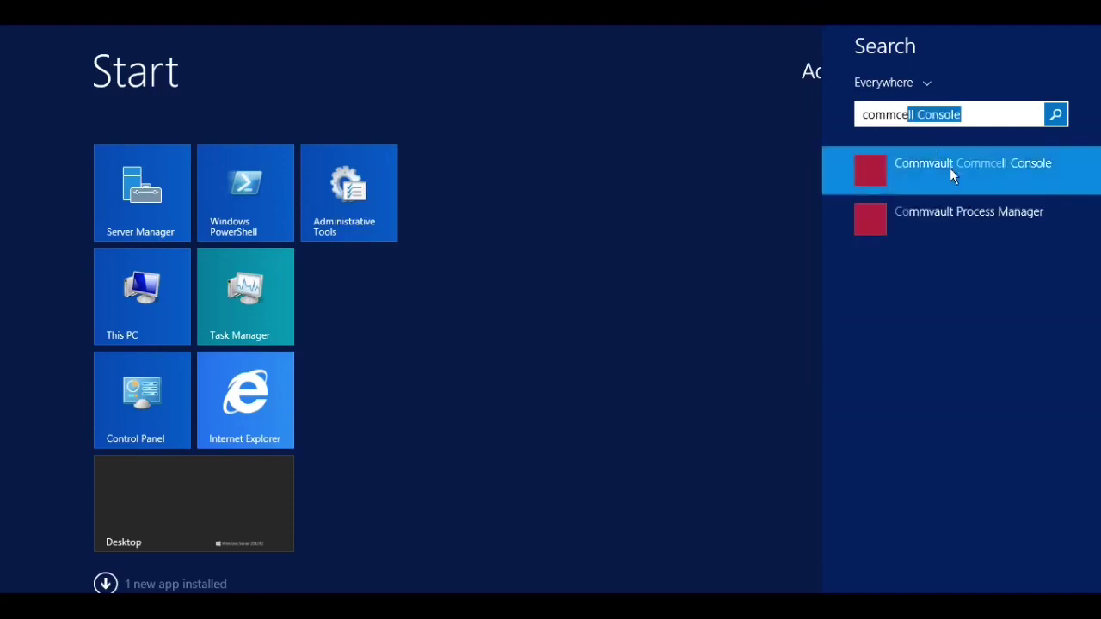
pyautogui.click(950, 170)
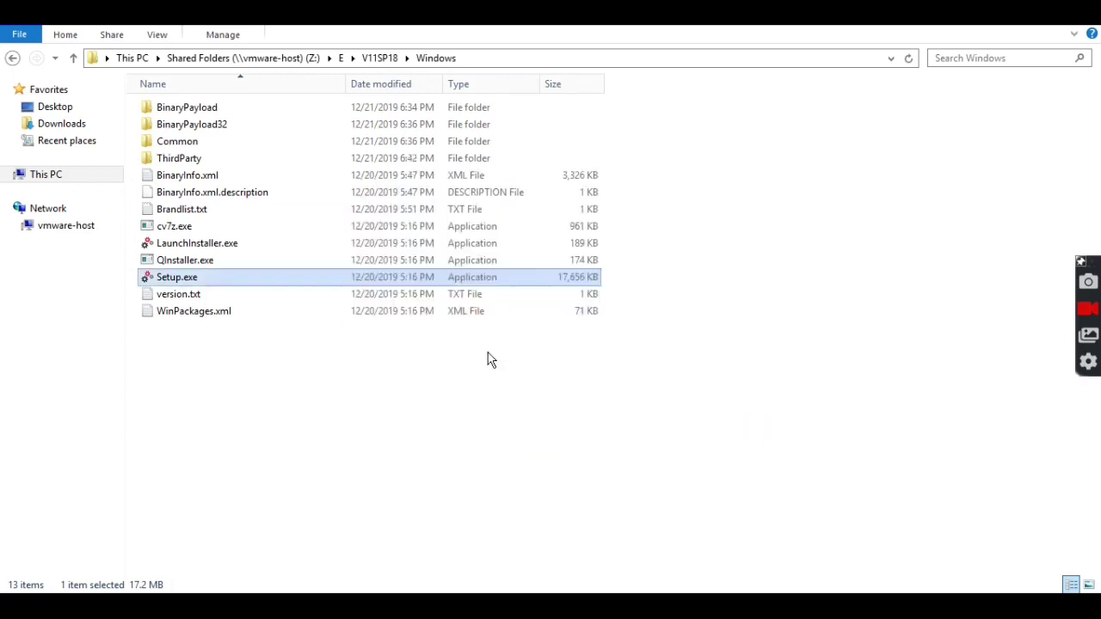
# Log in to the Commserve.demo.local CommCell as admin with the account password
pyautogui.write('admin')
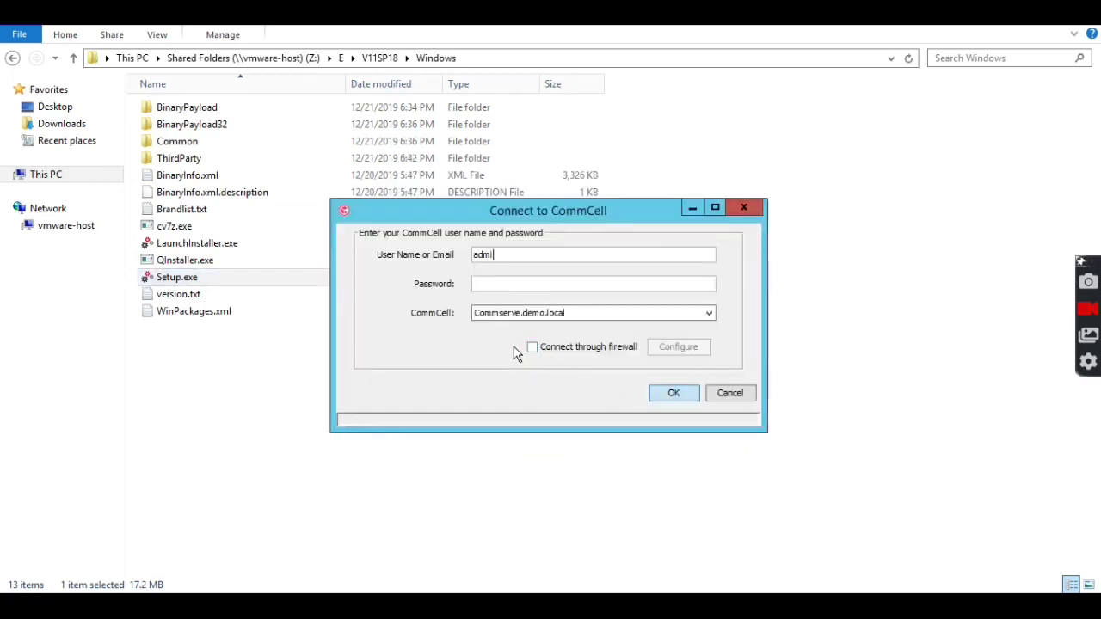
pyautogui.press('Tab')
pyautogui.write('**********')
pyautogui.click(673, 393)
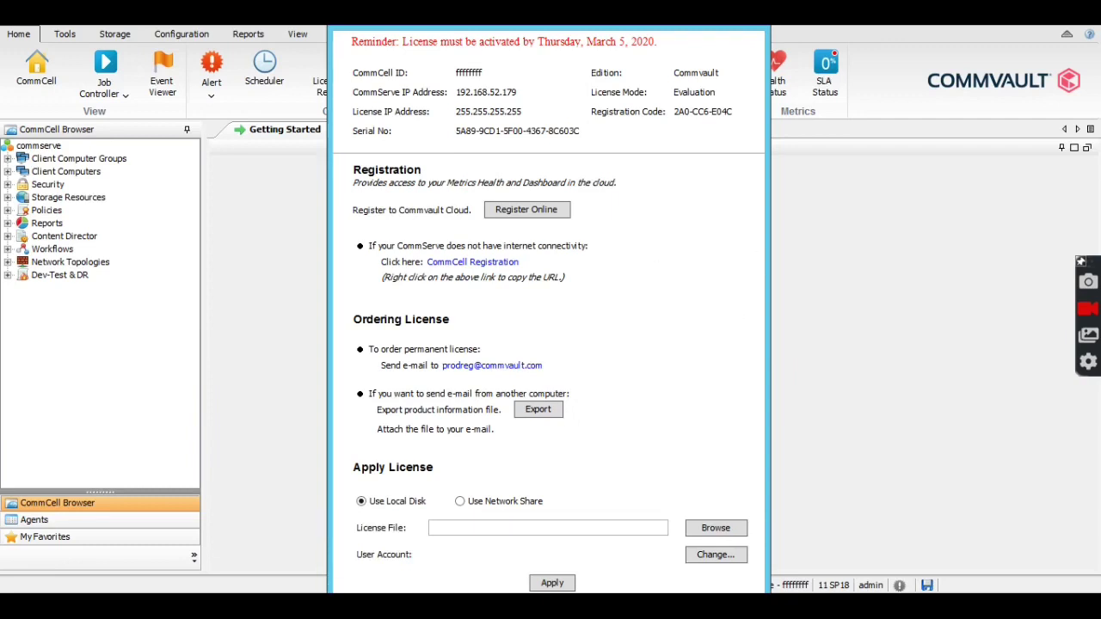
# Dismiss the evaluation license reminder dialog with Esc
pyautogui.press('Escape')
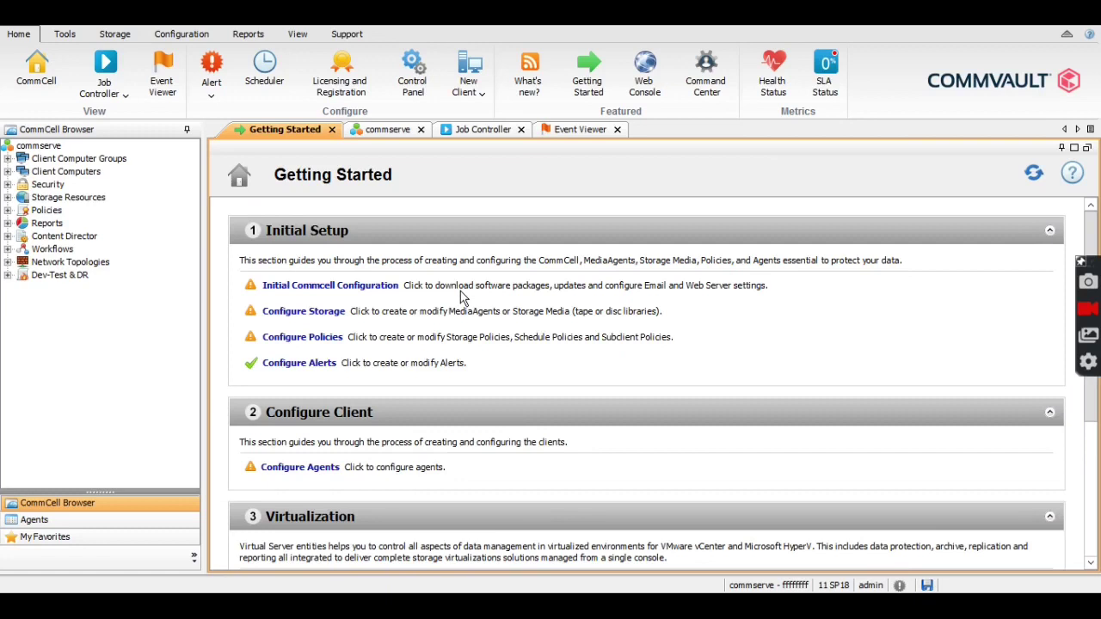